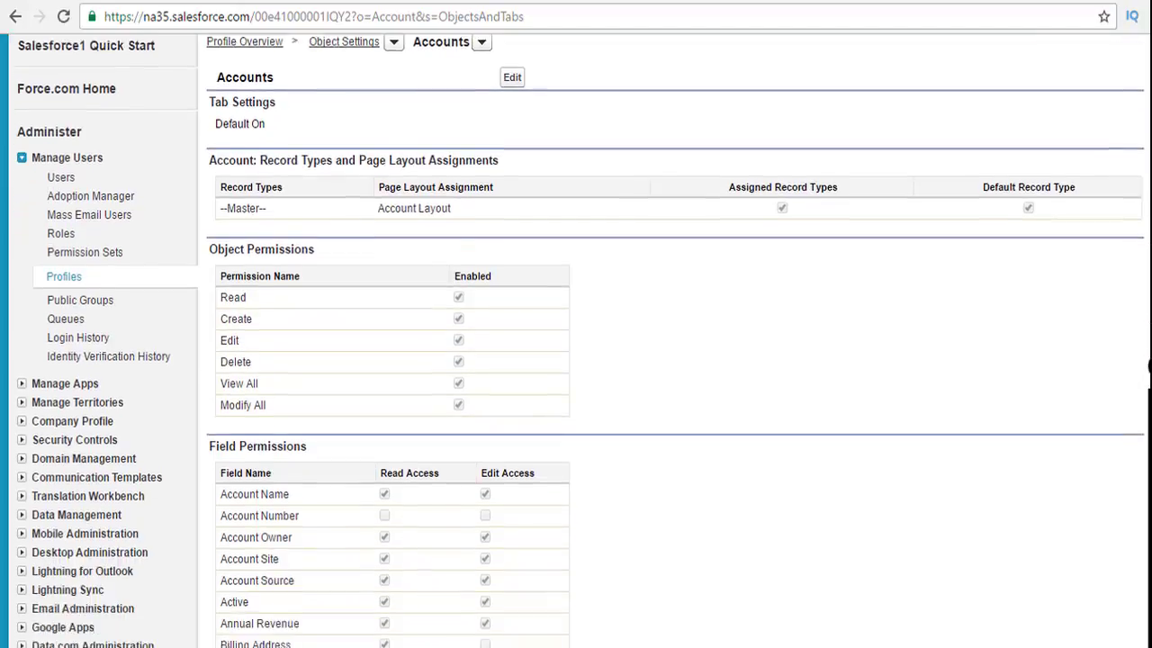
# Compare the profile's Accounts permissions with the Burlington Textiles Corp of America account details, dismissing the social accounts tip.
pyautogui.scroll(-5, 670, 342)
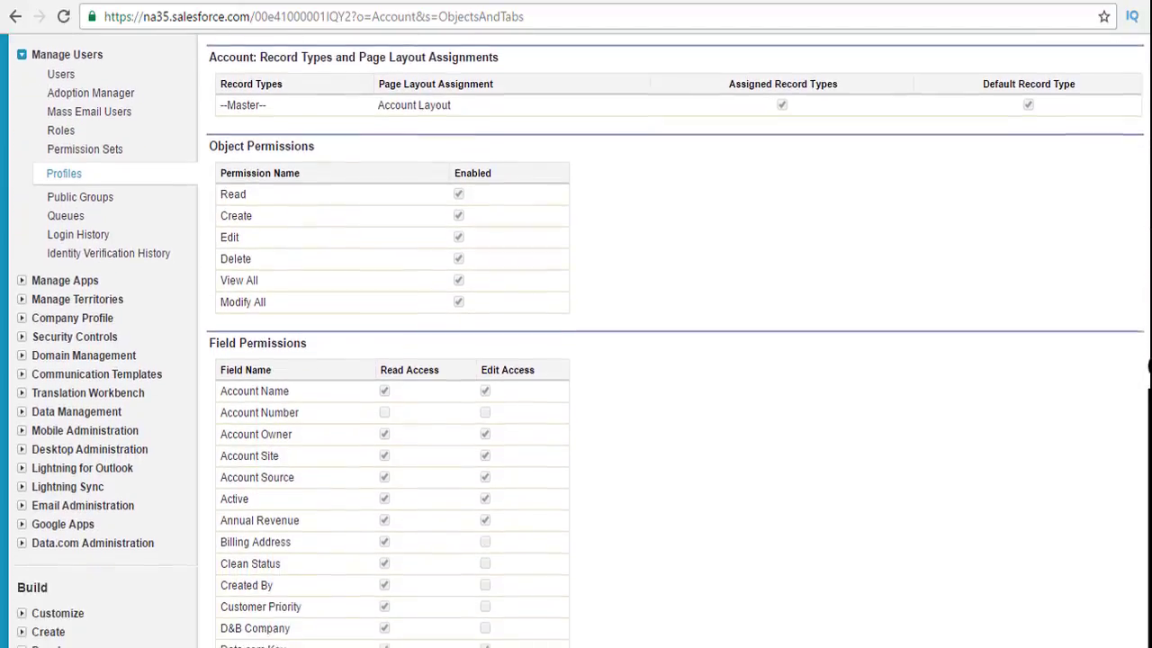
pyautogui.scroll(-1, 671, 342)
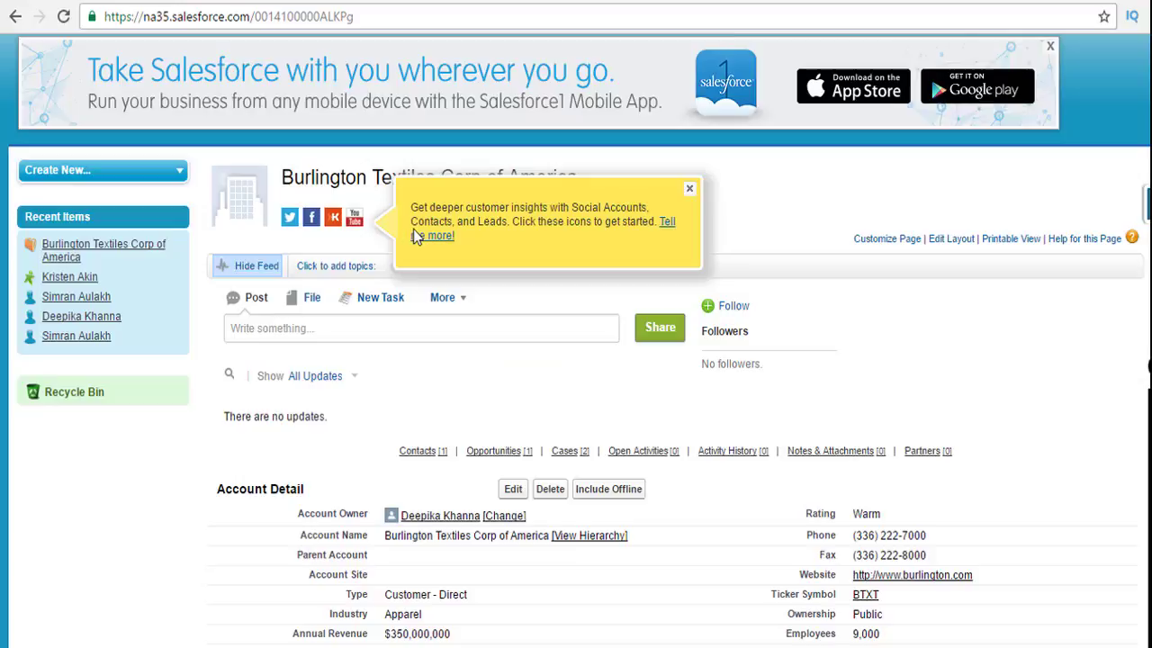
pyautogui.click(691, 191)
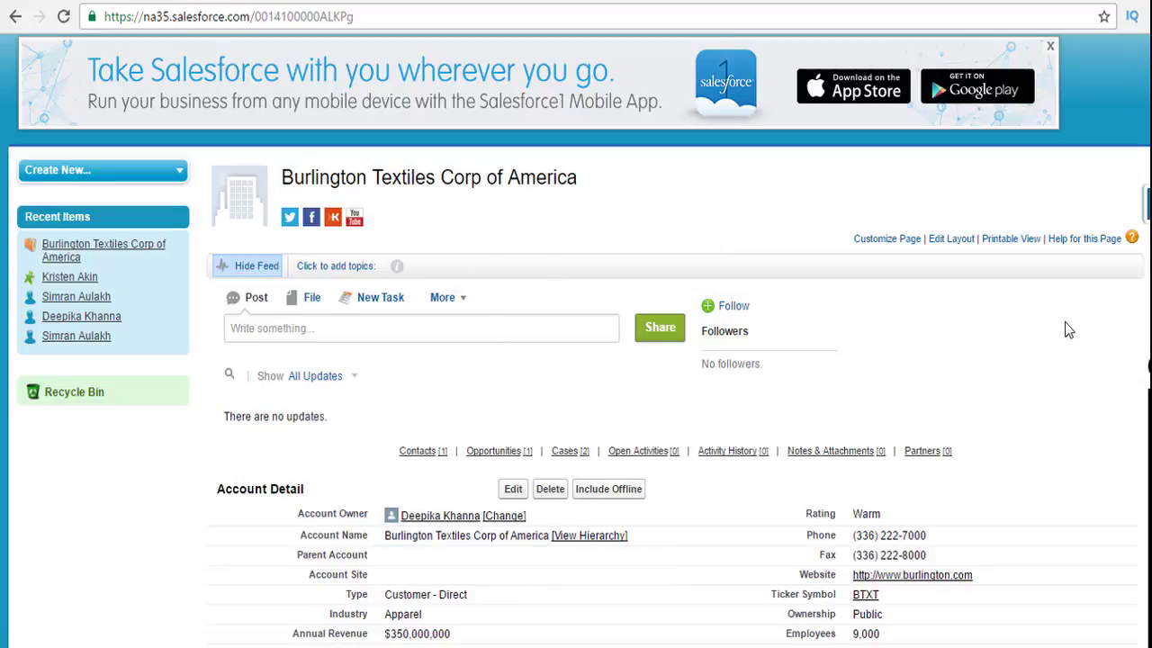
pyautogui.scroll(-1, 576, 360)
pyautogui.scroll(-3, 576, 360)
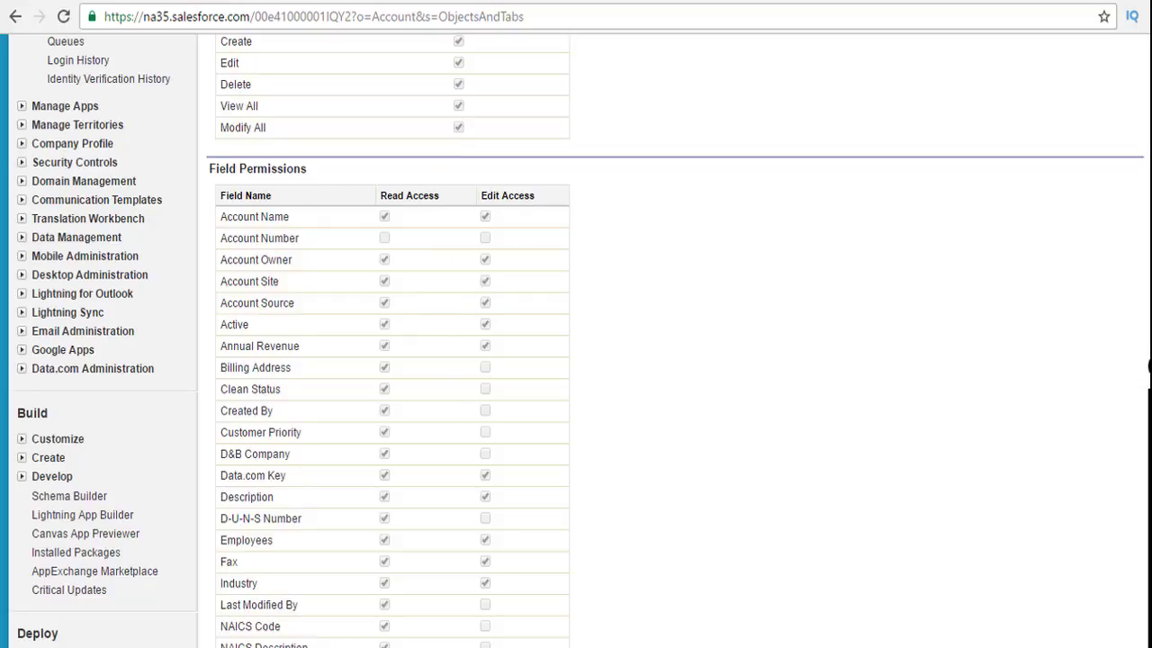
# Review the read and edit access of every Account field in the profile's Field Permissions.
pyautogui.scroll(-5, 1149, 365)
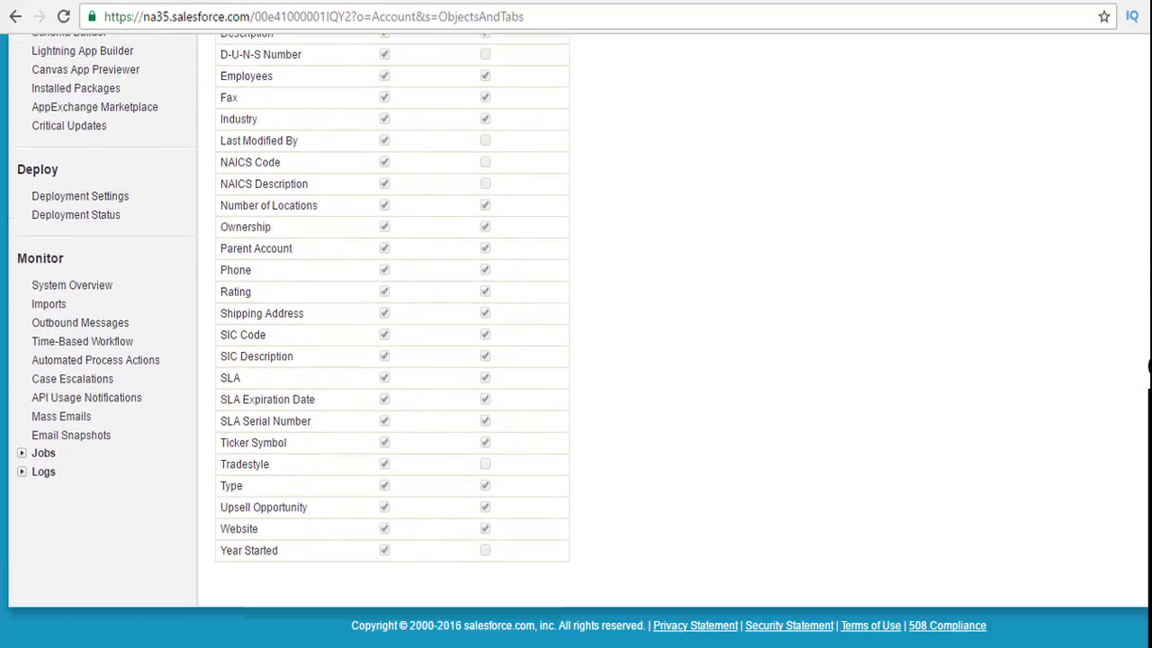
pyautogui.scroll(7, 1148, 365)
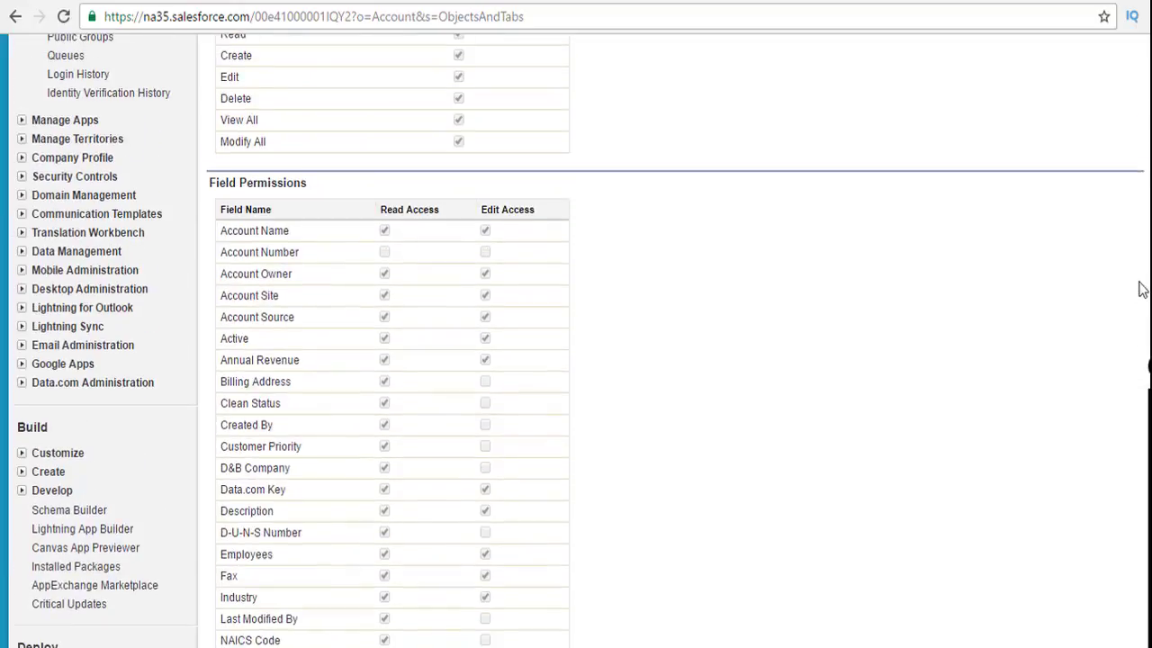
pyautogui.scroll(1, 1134, 225)
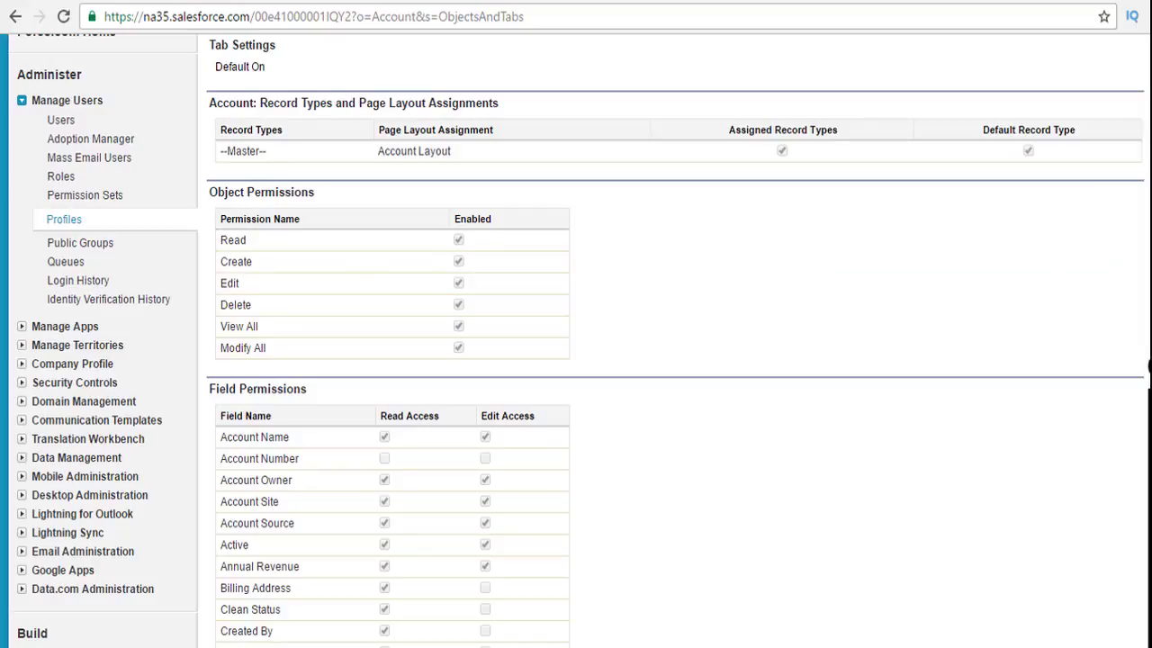
pyautogui.scroll(4, 1148, 366)
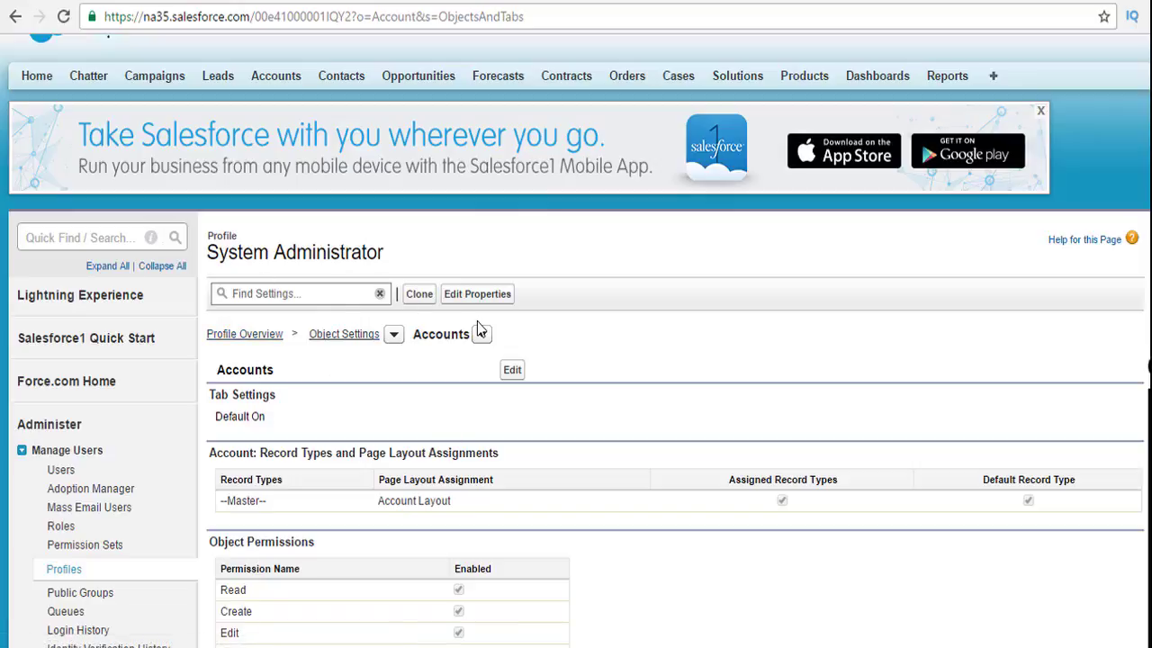
# Return to the profile overview and follow the enhanced profile interface tour to tip 4 of 5.
pyautogui.click(246, 339)
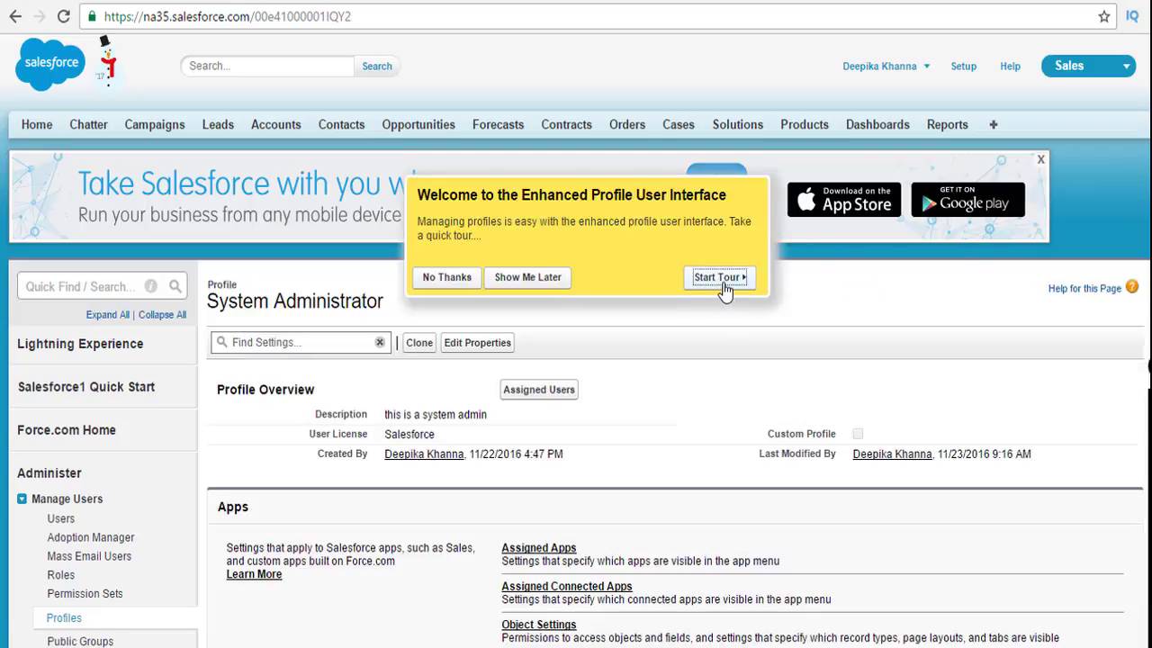
pyautogui.click(725, 280)
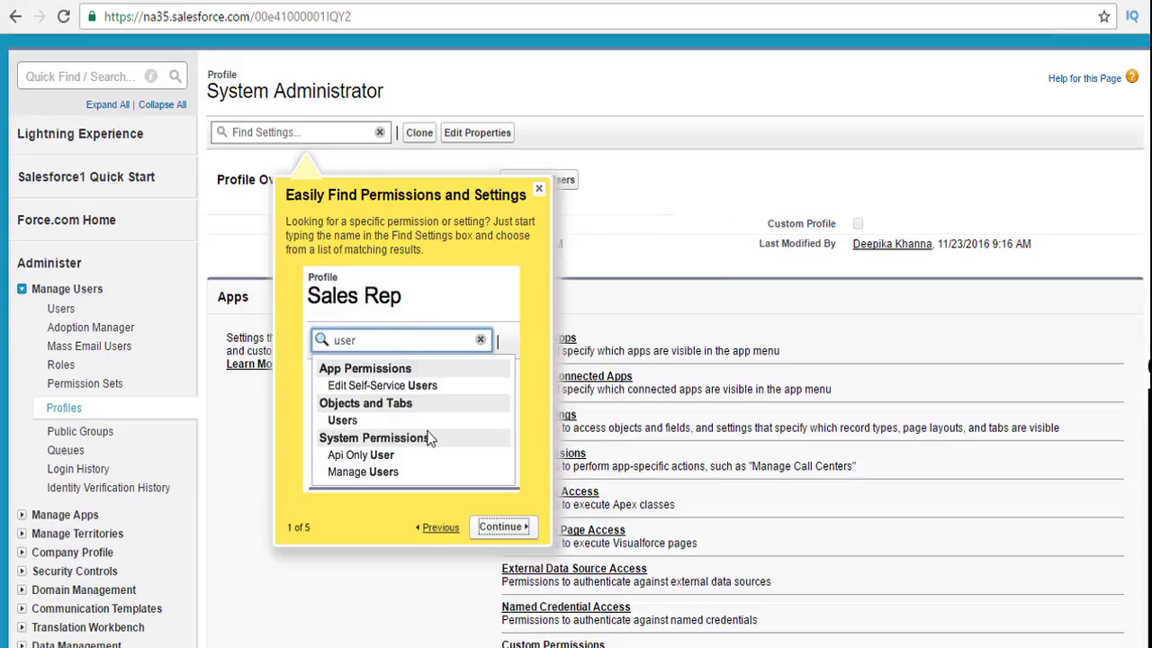
pyautogui.click(503, 527)
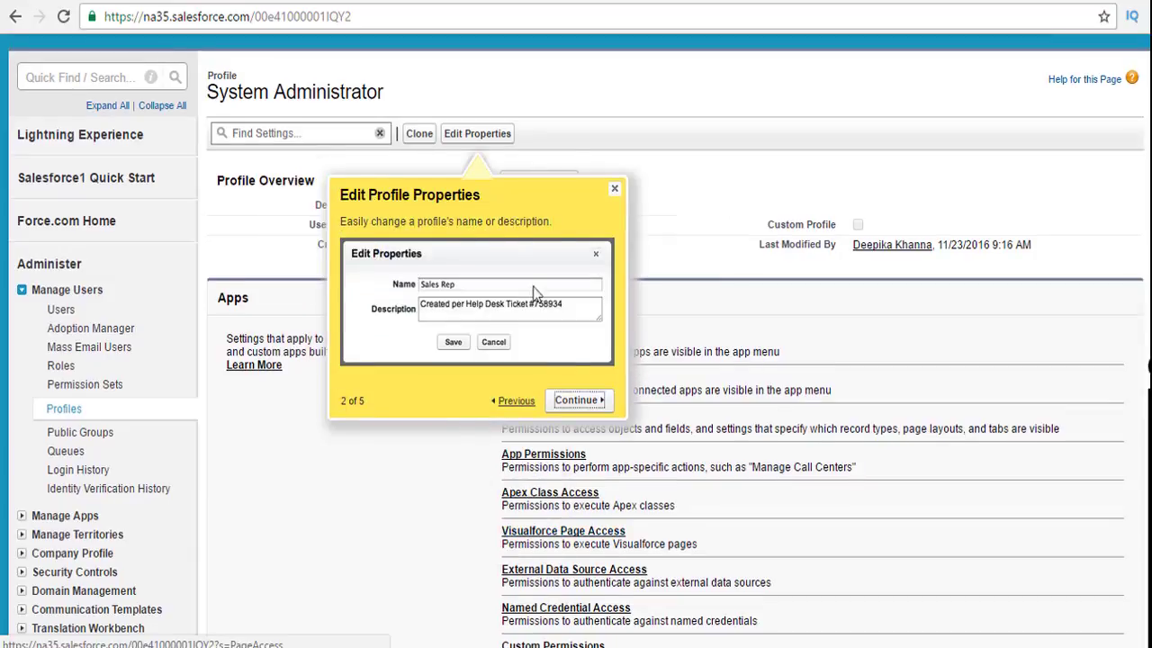
pyautogui.click(577, 398)
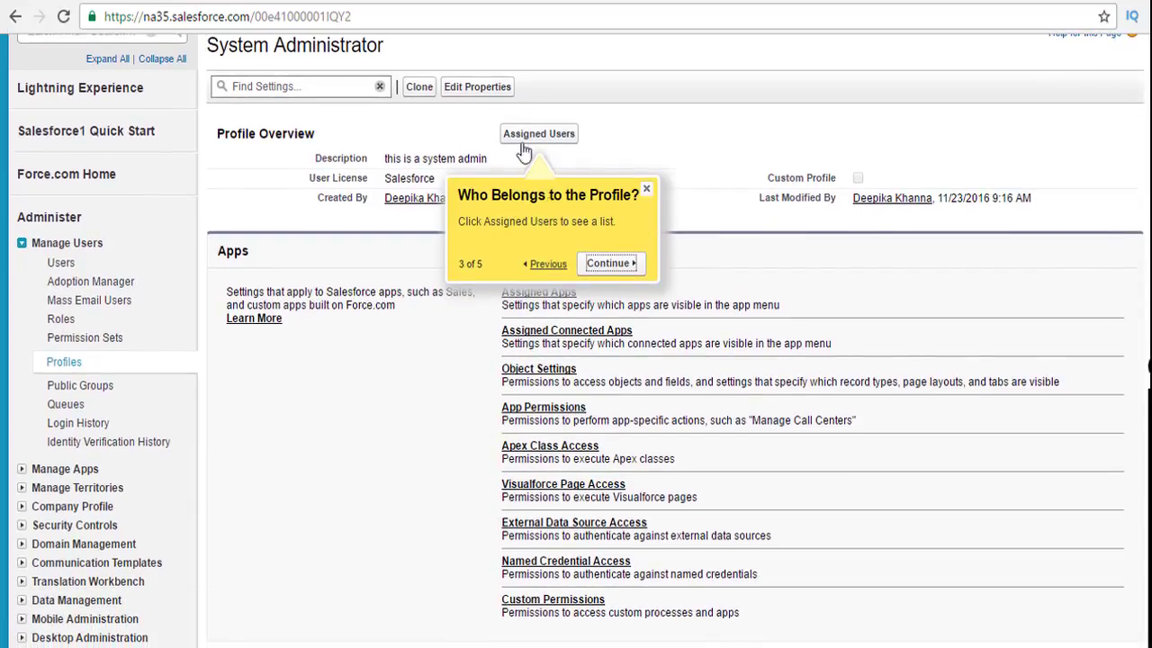
pyautogui.click(611, 278)
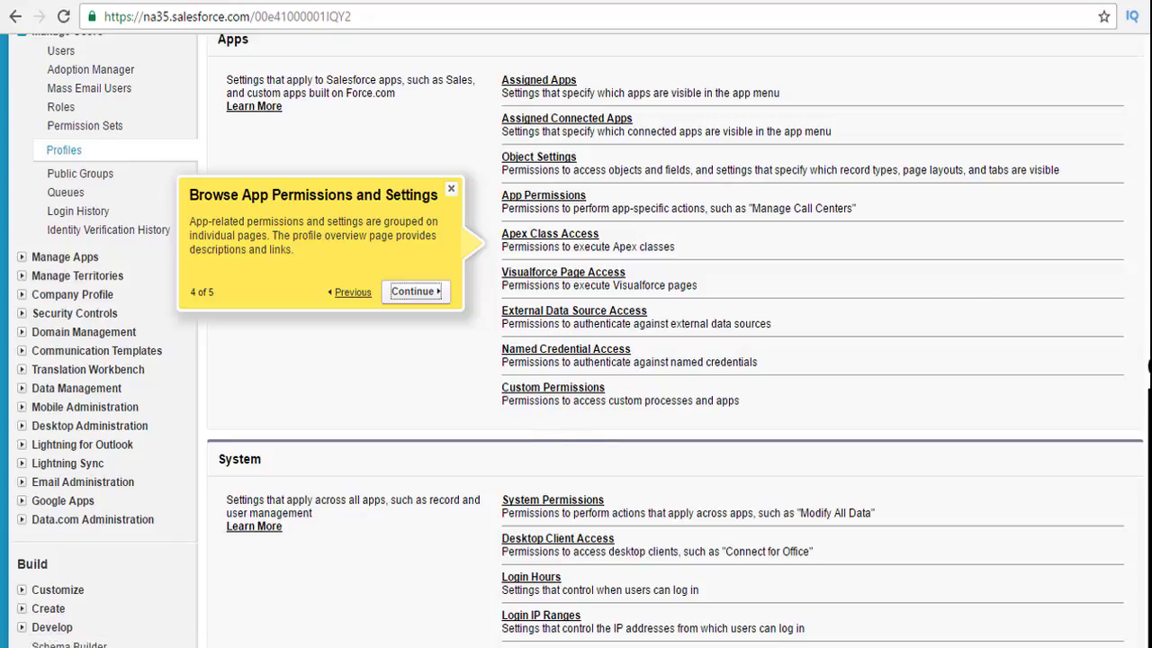
# Examine the Apps and System settings groups listed in the System Administrator profile overview.
pyautogui.scroll(-2, 1149, 365)
pyautogui.scroll(4, 1148, 365)
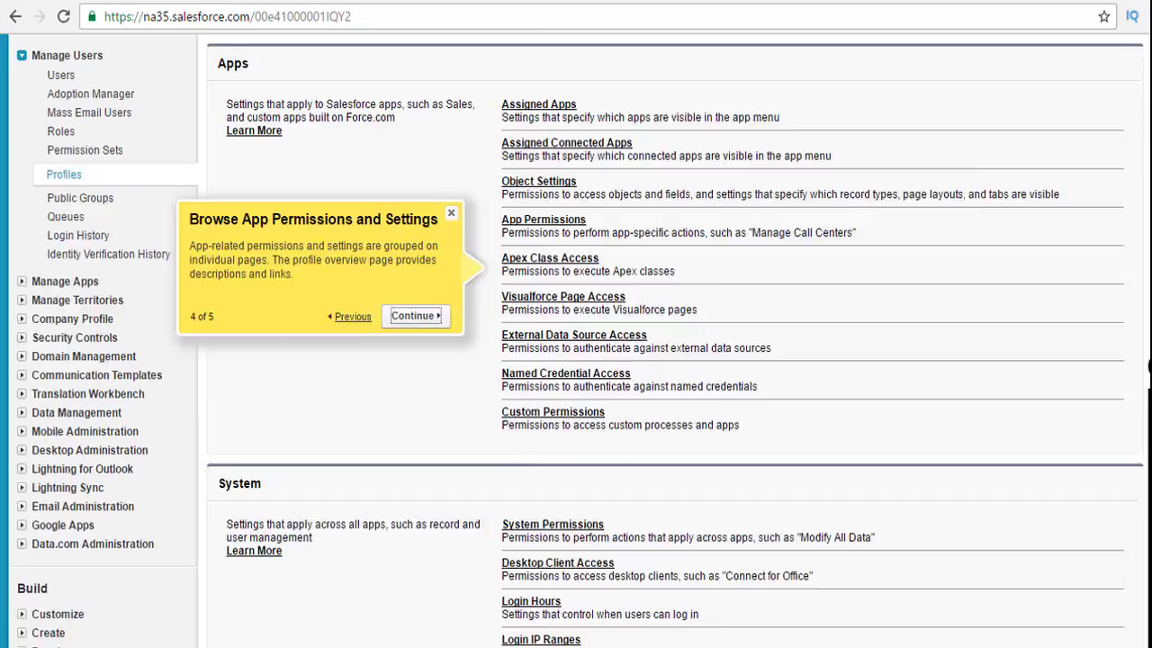
pyautogui.scroll(1, 1147, 180)
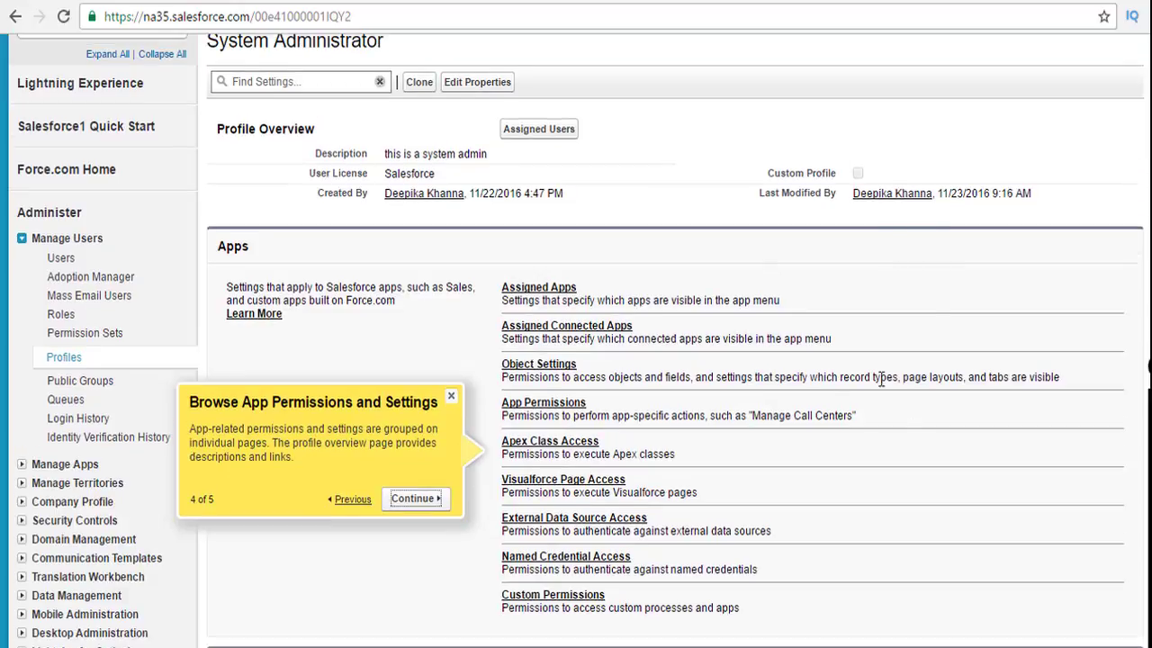
pyautogui.scroll(-3, 1149, 365)
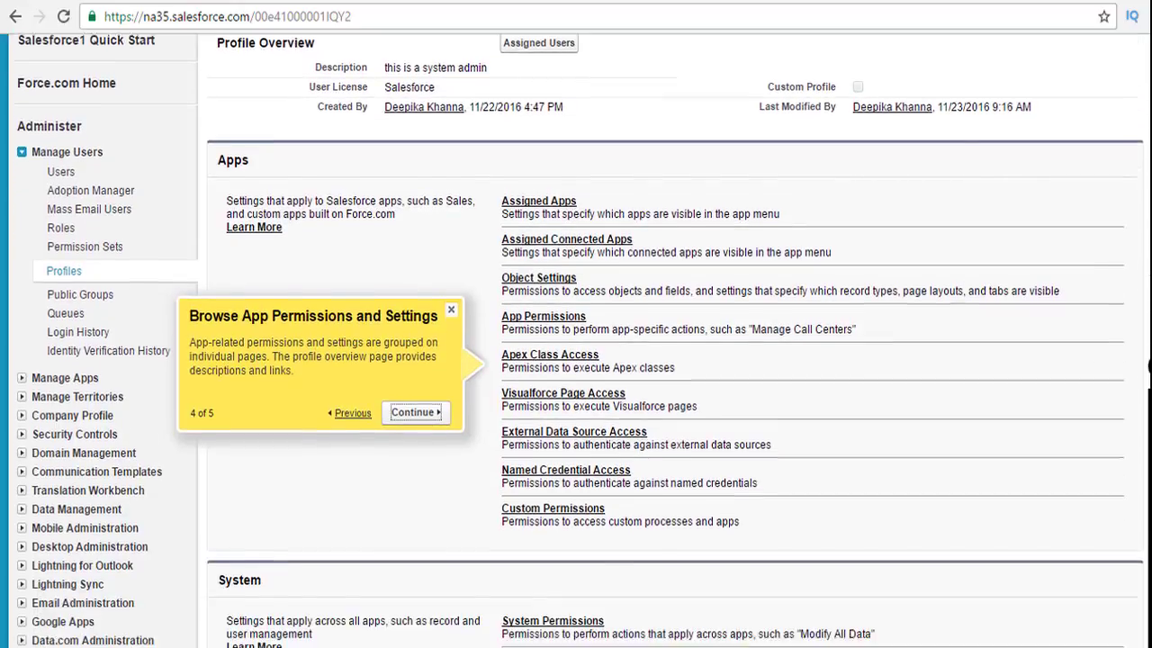
pyautogui.scroll(-1, 1148, 366)
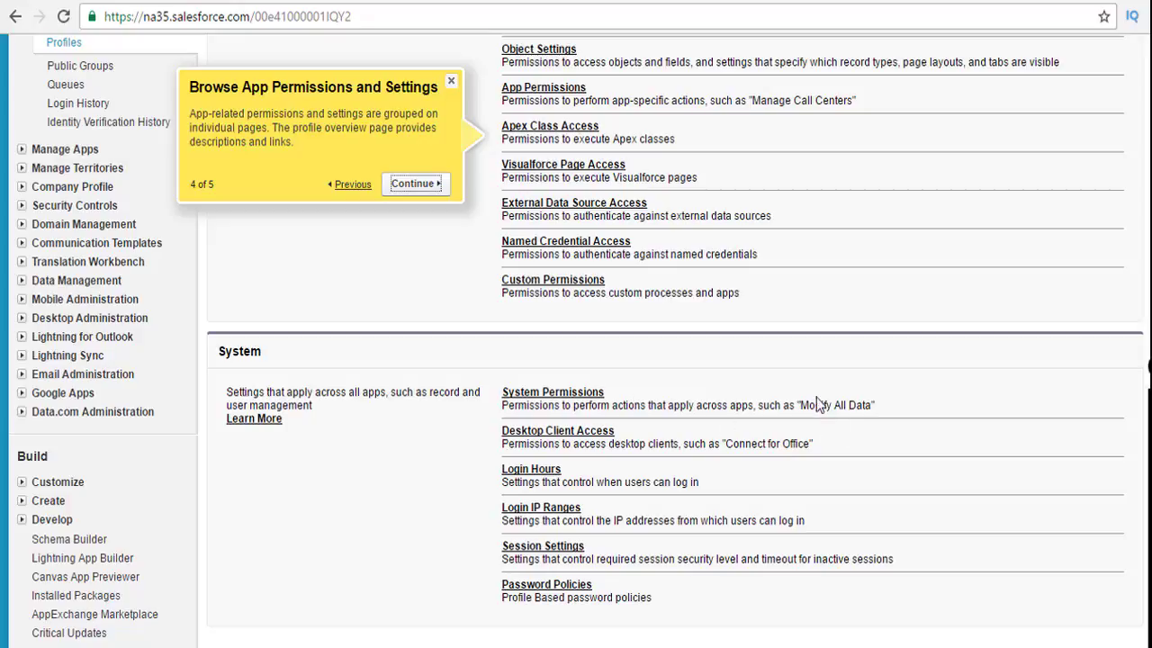
# Highlight "Modify All Data" in the System Permissions description and open the profile's System Permissions page.
pyautogui.moveTo(800, 411); pyautogui.dragTo(874, 405)
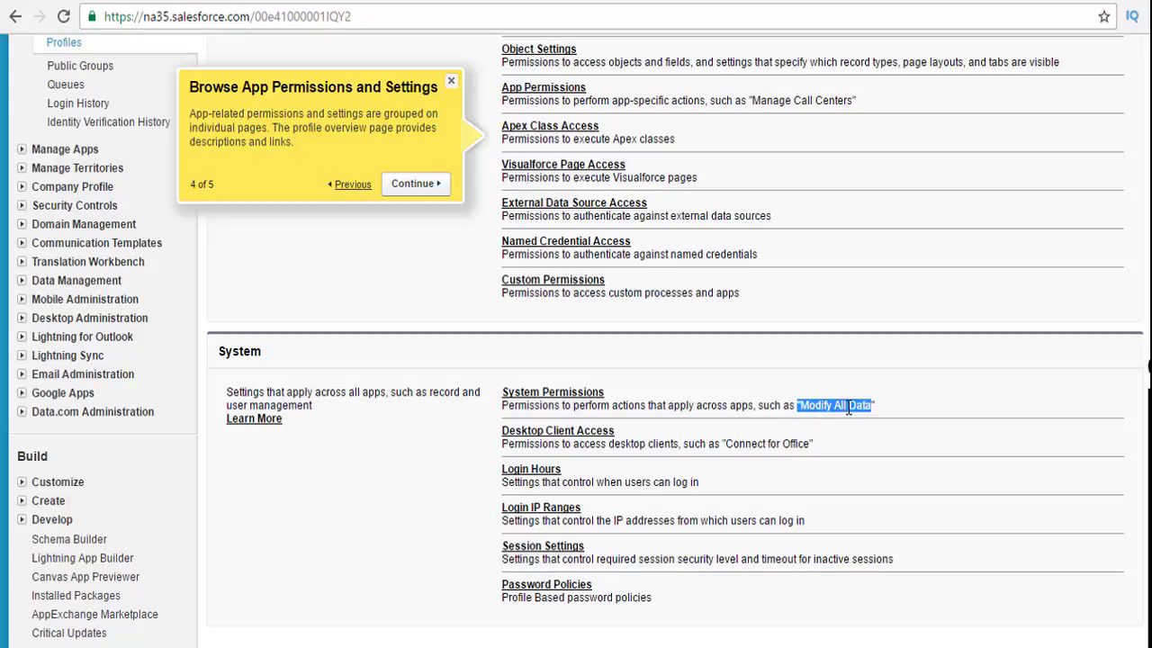
pyautogui.rightClick(585, 402)
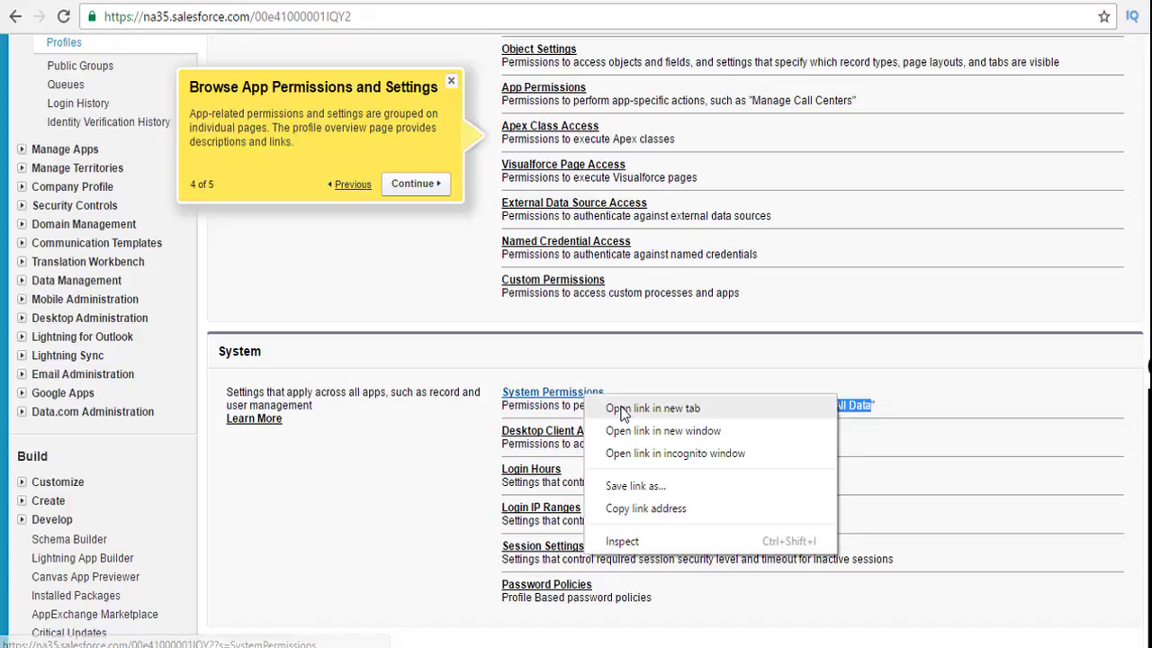
pyautogui.press('Escape')
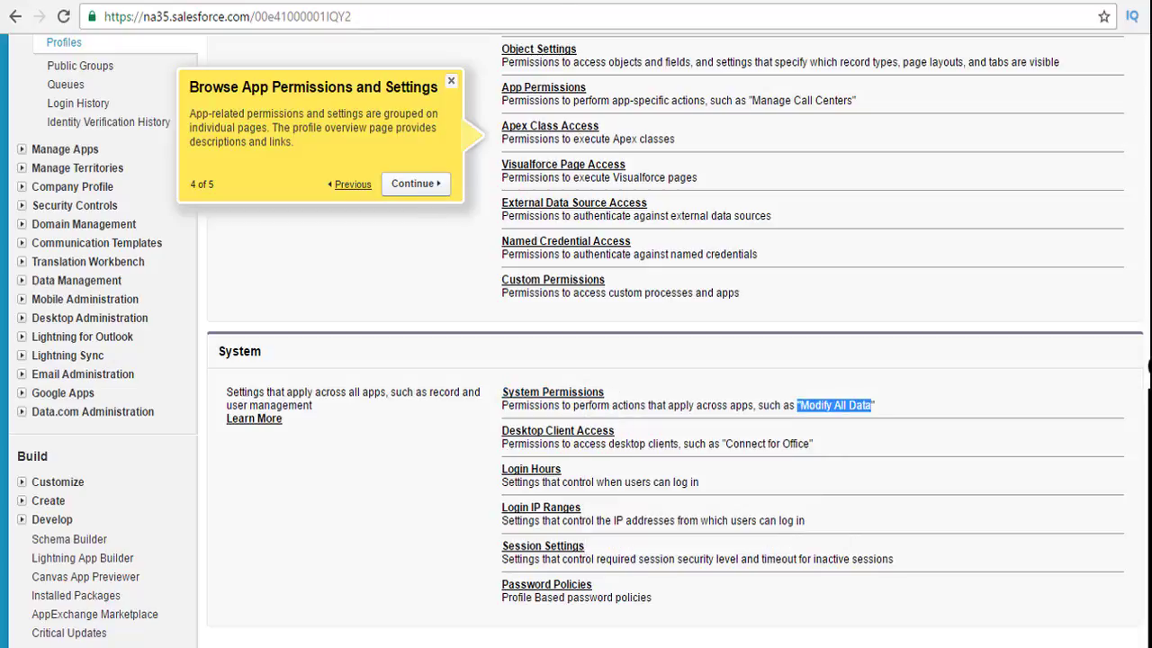
pyautogui.click(576, 392)
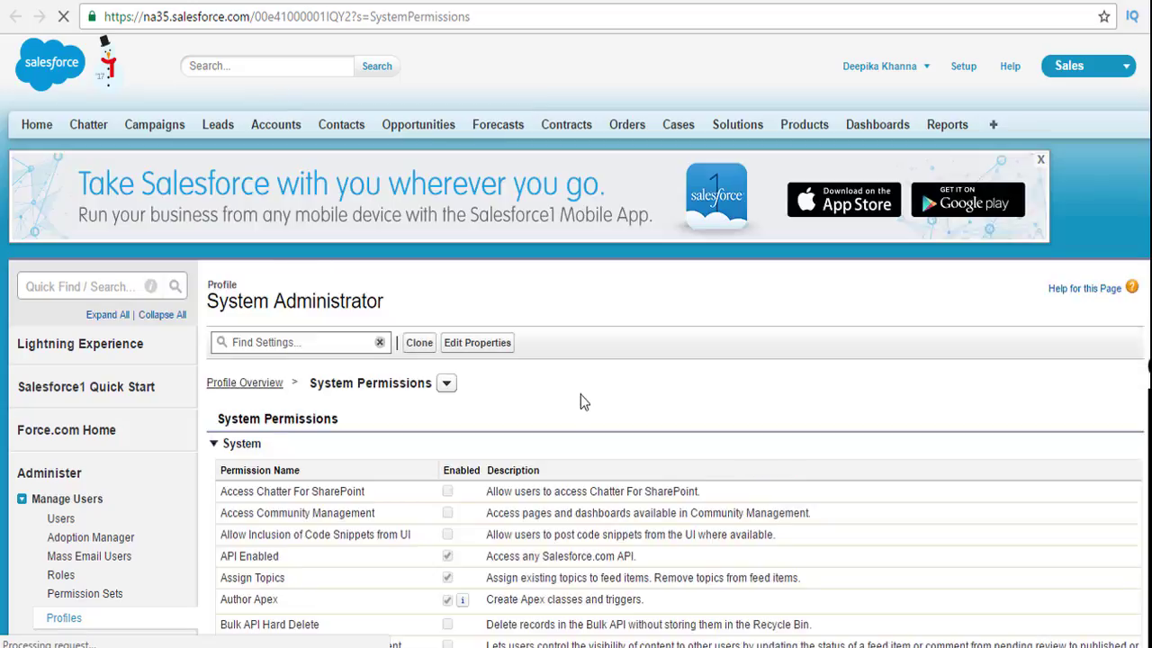
# Examine the system permissions list, highlighting Create Dashboard Folders, Create Report Folders and Edit HTML Templates in turn.
pyautogui.scroll(-3, 580, 402)
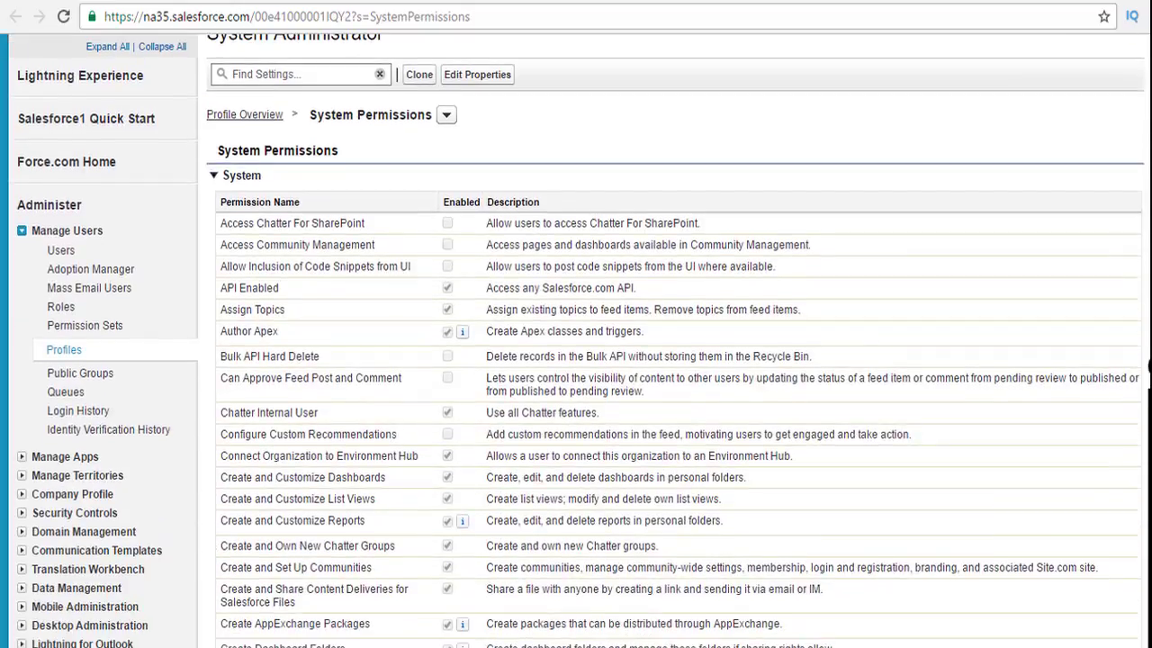
pyautogui.scroll(-1, 580, 402)
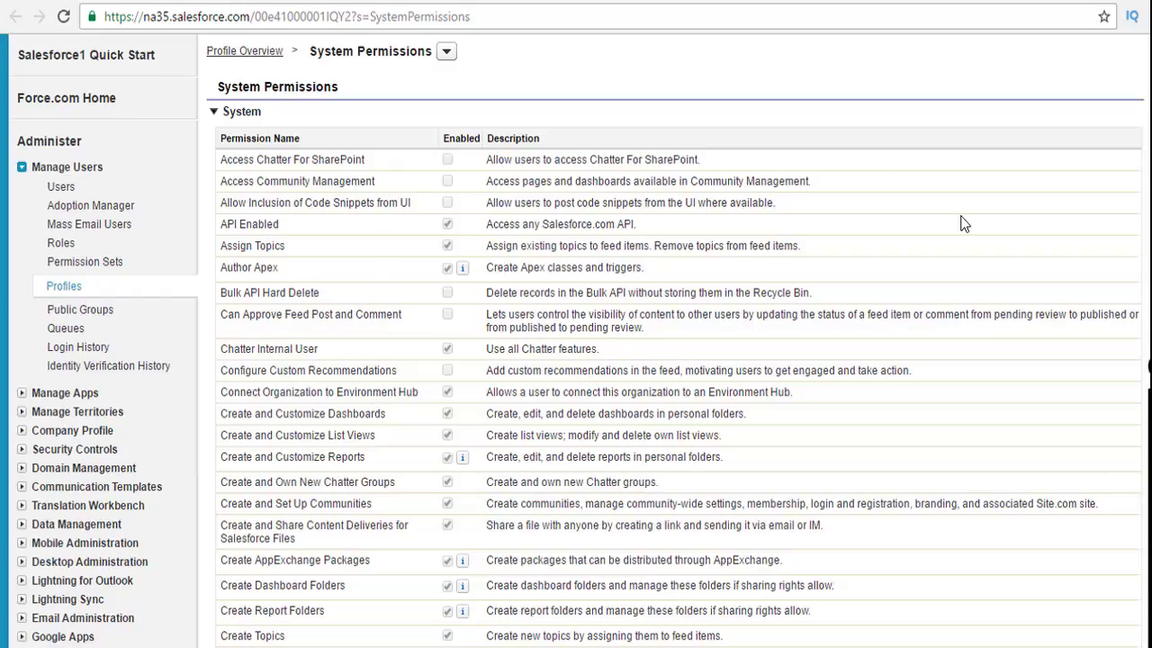
pyautogui.scroll(-1, 675, 360)
pyautogui.scroll(-5, 675, 360)
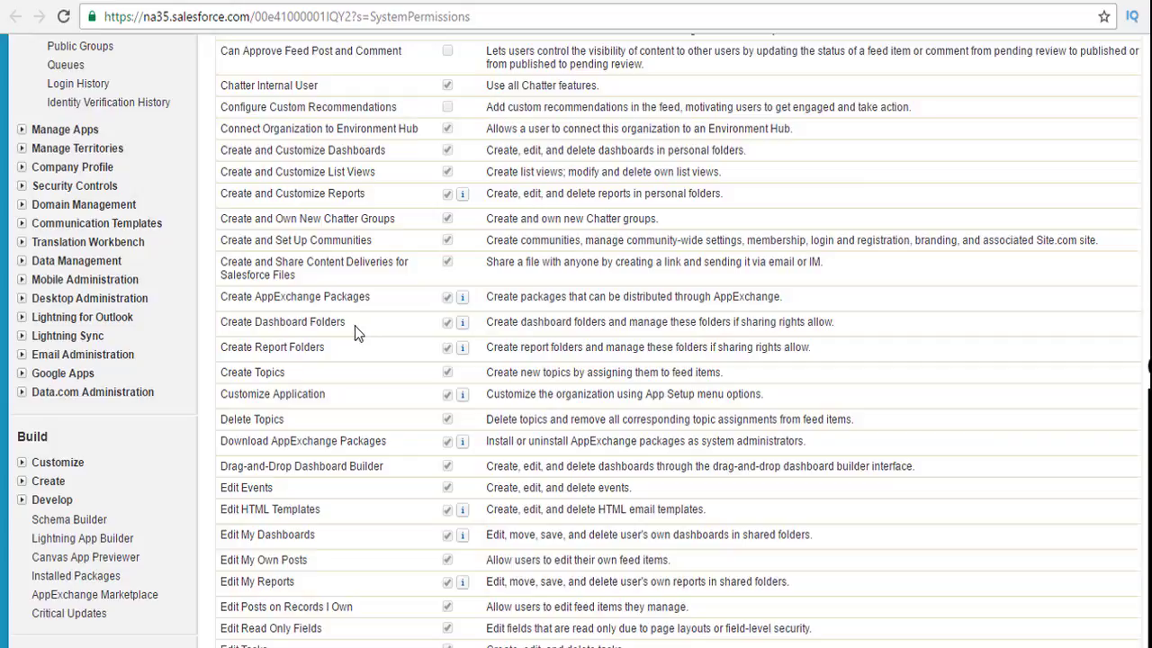
pyautogui.moveTo(354, 326); pyautogui.dragTo(219, 323)
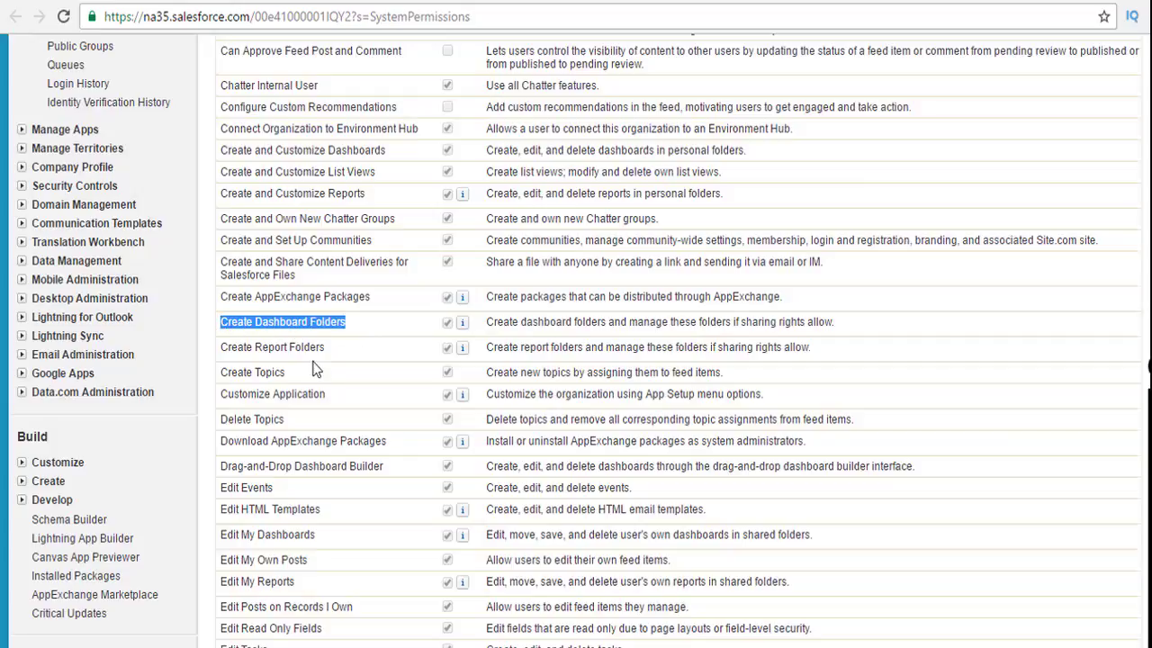
pyautogui.moveTo(328, 351); pyautogui.dragTo(222, 353)
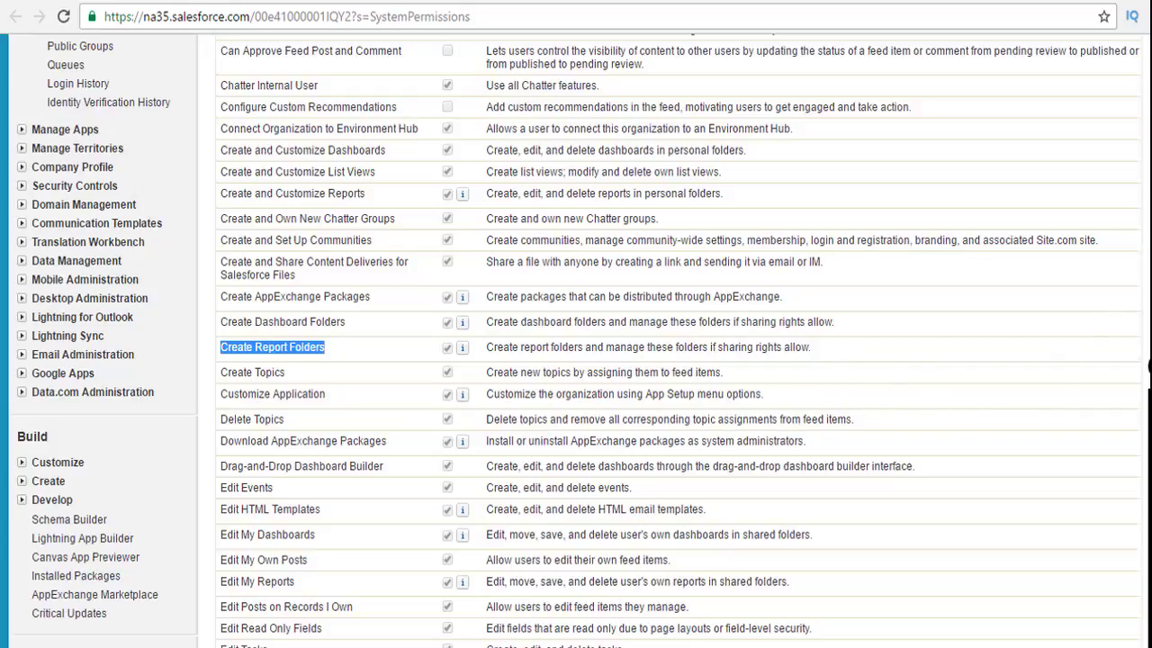
pyautogui.scroll(-2, 666, 342)
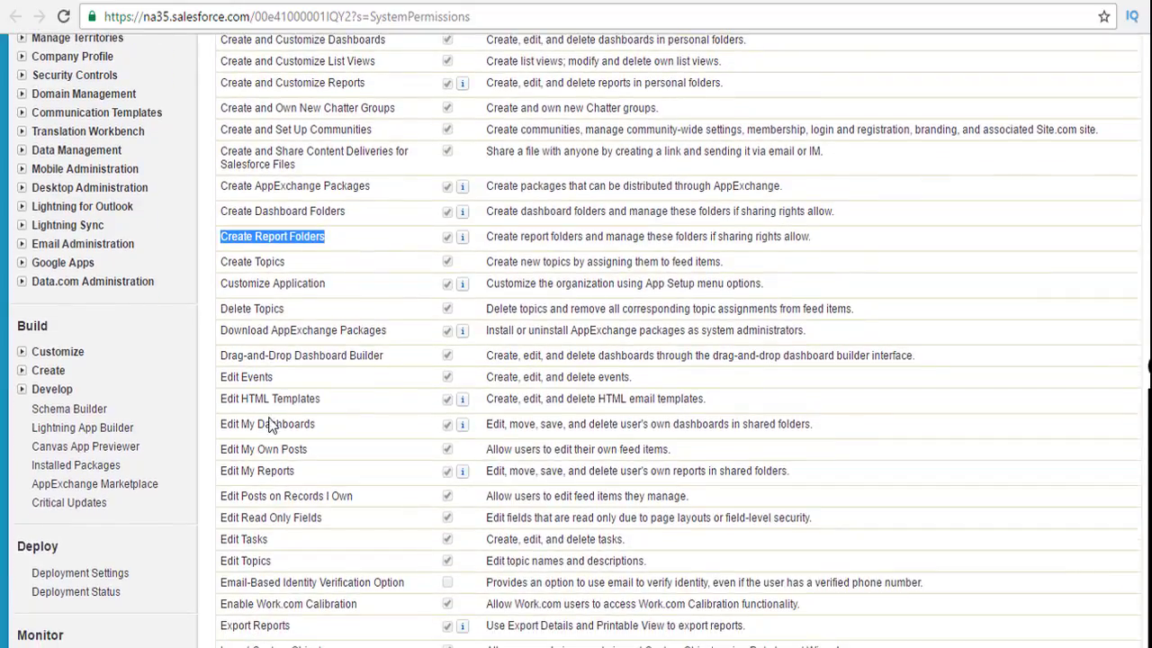
pyautogui.moveTo(326, 406); pyautogui.dragTo(225, 405)
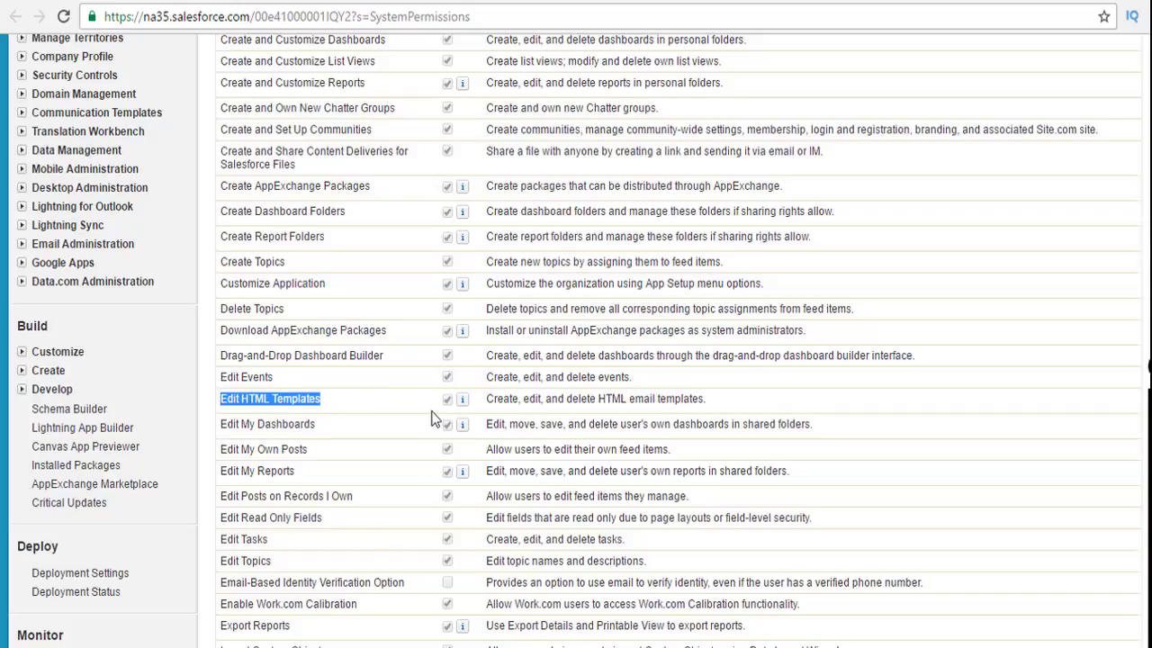
# Find the Modify All Data permission and highlight the "of sharing settings" part of its description.
pyautogui.scroll(-2, 576, 342)
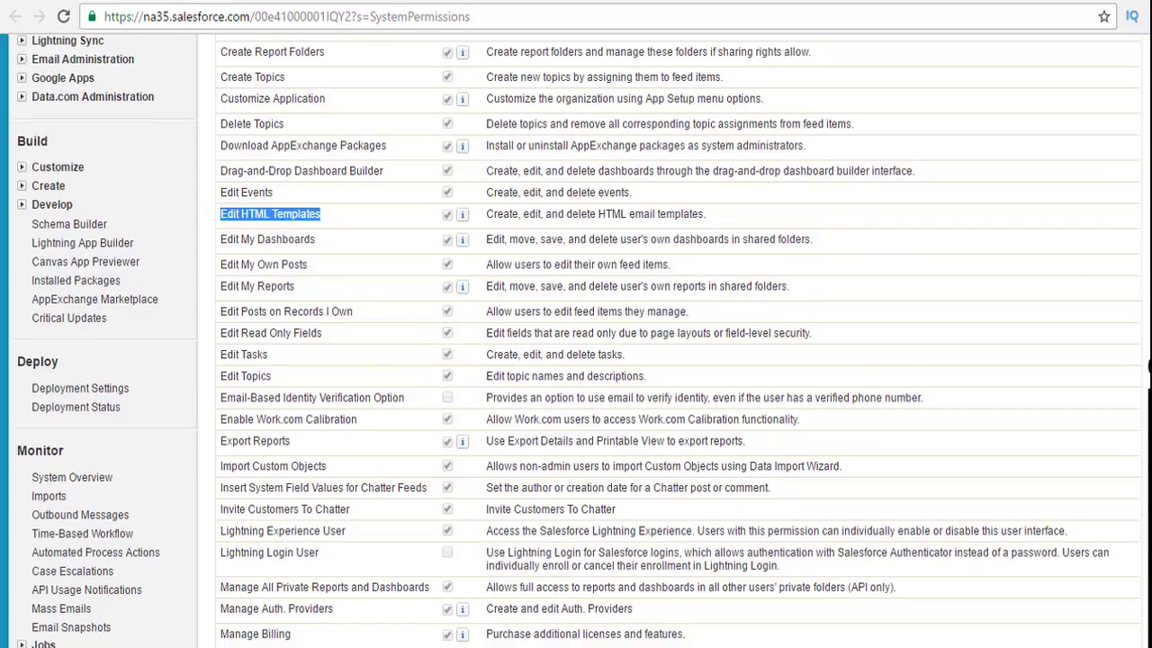
pyautogui.scroll(-3, 954, 290)
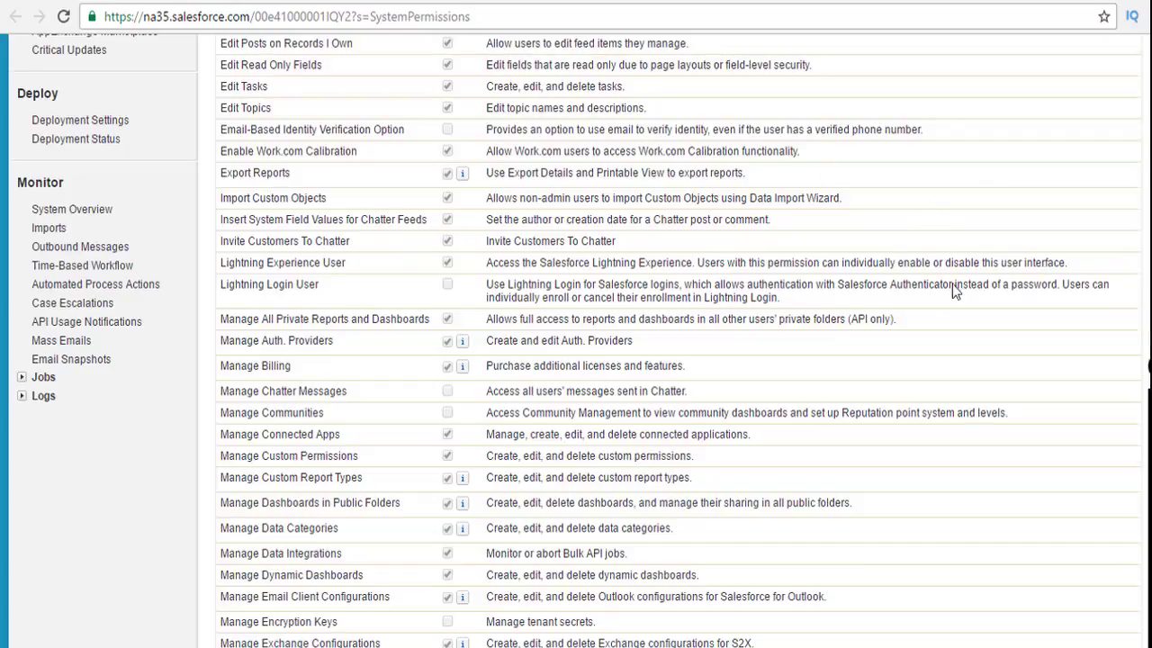
pyautogui.scroll(-5, 579, 340)
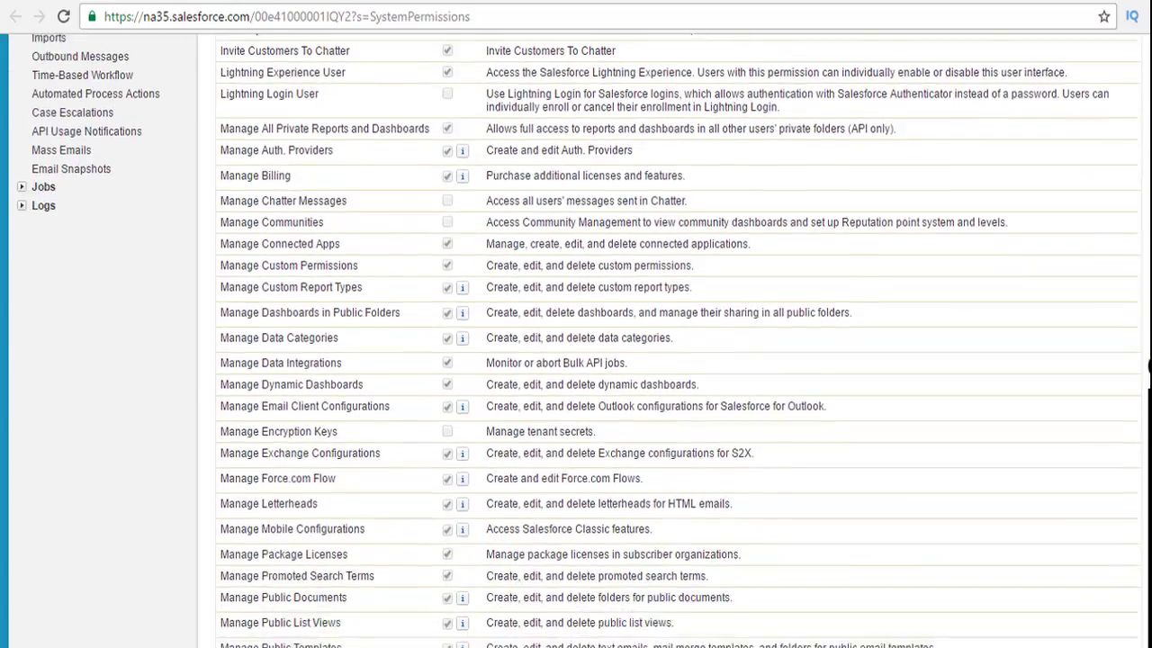
pyautogui.scroll(-5, 679, 342)
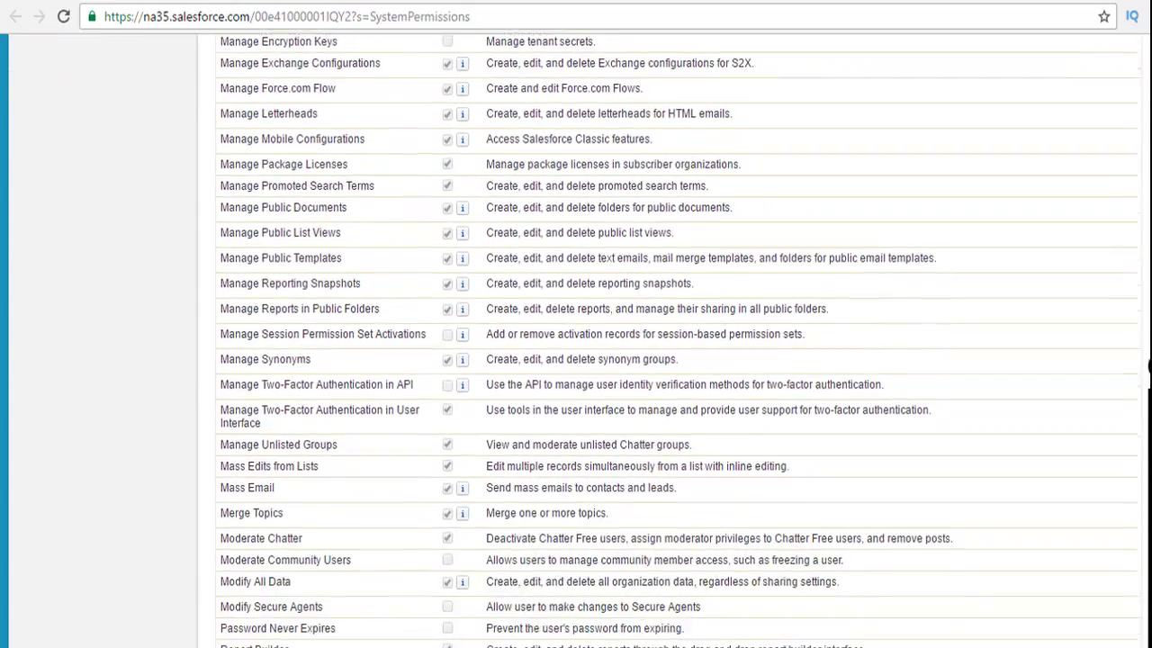
pyautogui.scroll(-1, 678, 342)
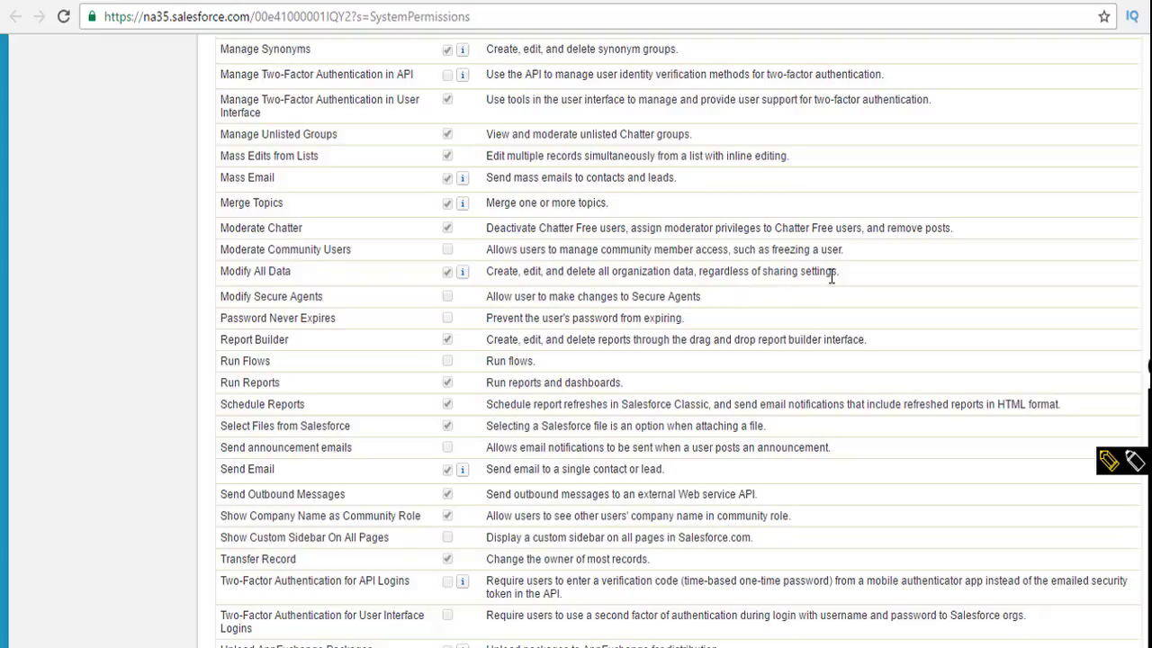
pyautogui.moveTo(849, 271); pyautogui.dragTo(744, 272)
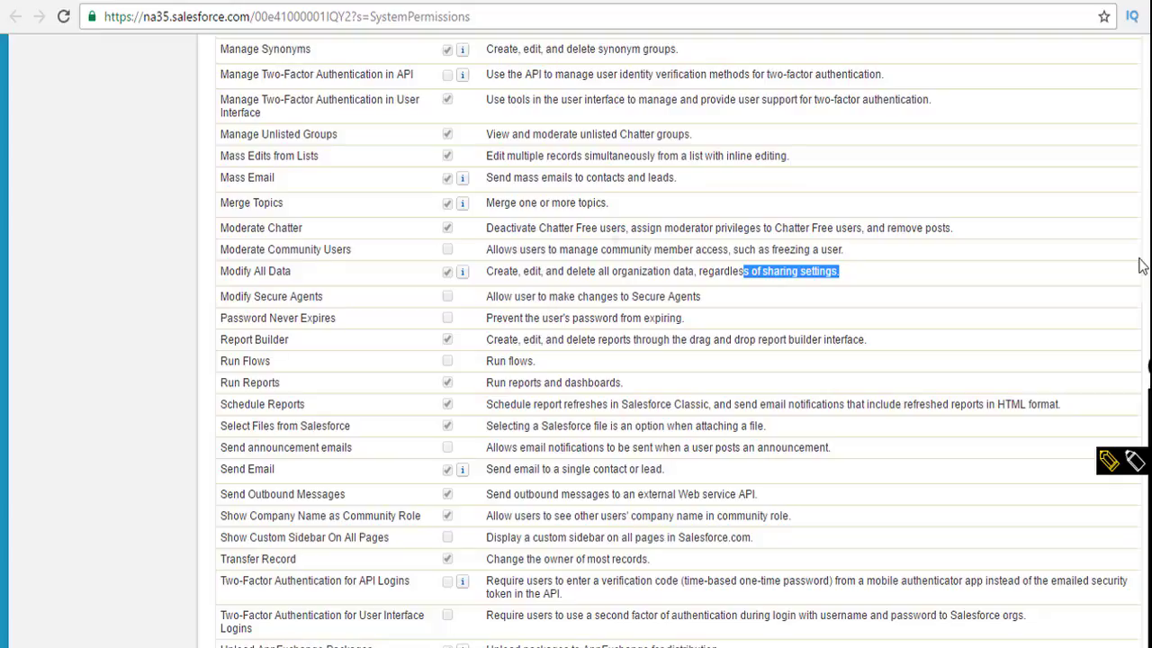
pyautogui.moveTo(1139, 265); pyautogui.dragTo(1145, 235)
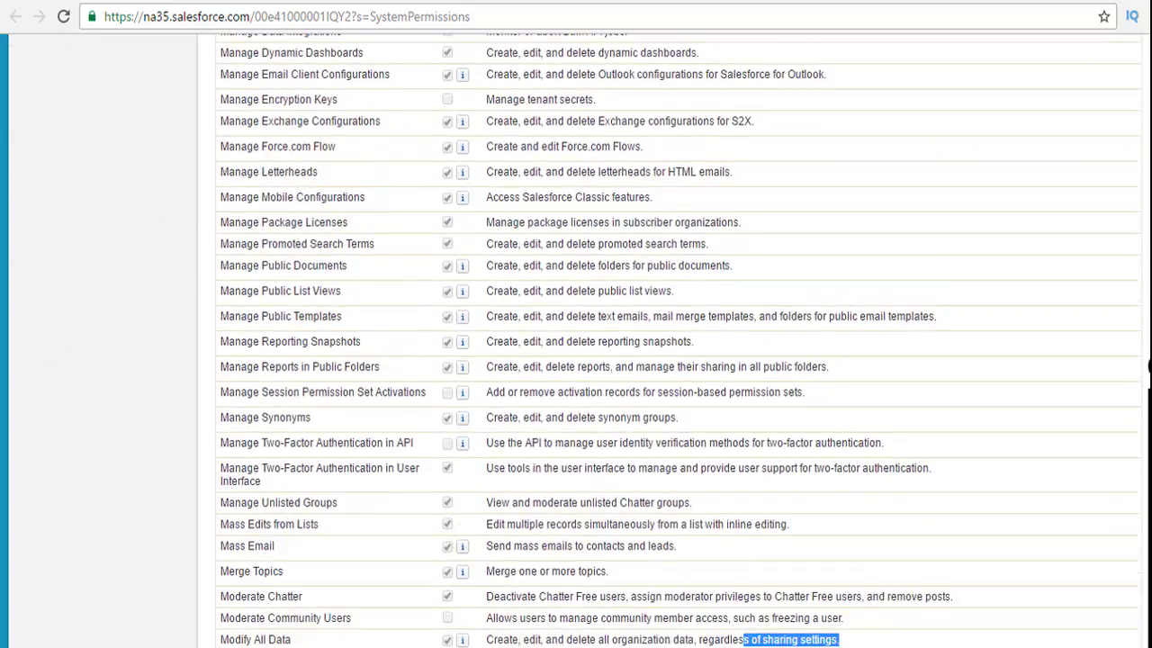
# Find the View All Data permission in the system permissions list and highlight the beginning of its description.
pyautogui.scroll(-5, 1148, 365)
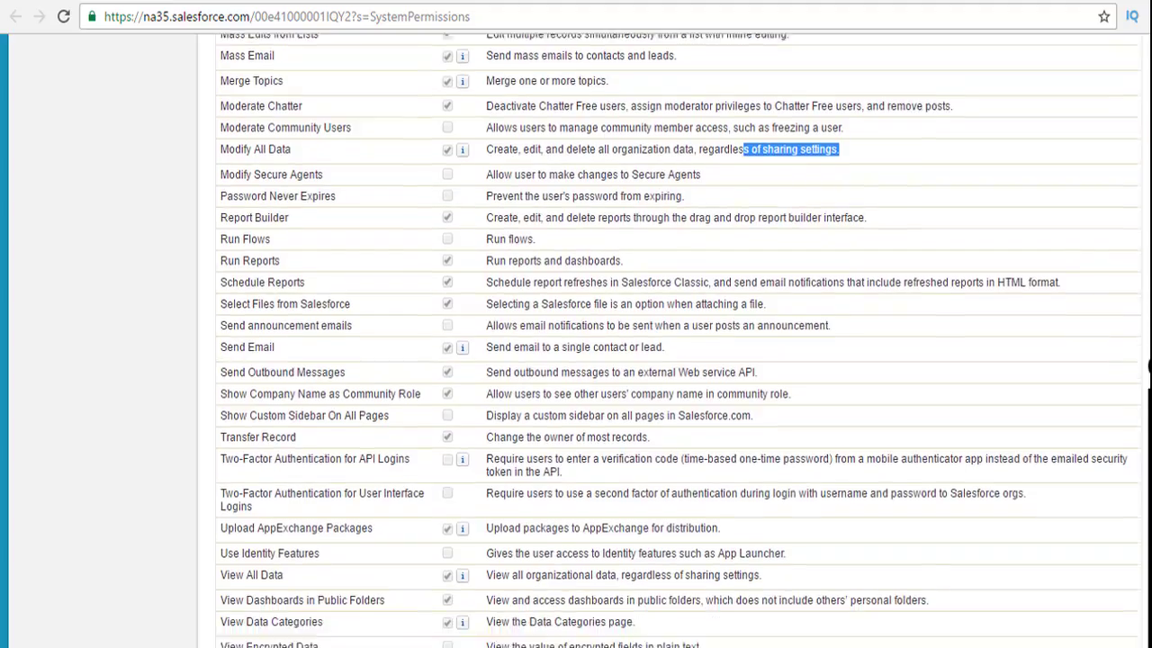
pyautogui.scroll(-3, 1148, 365)
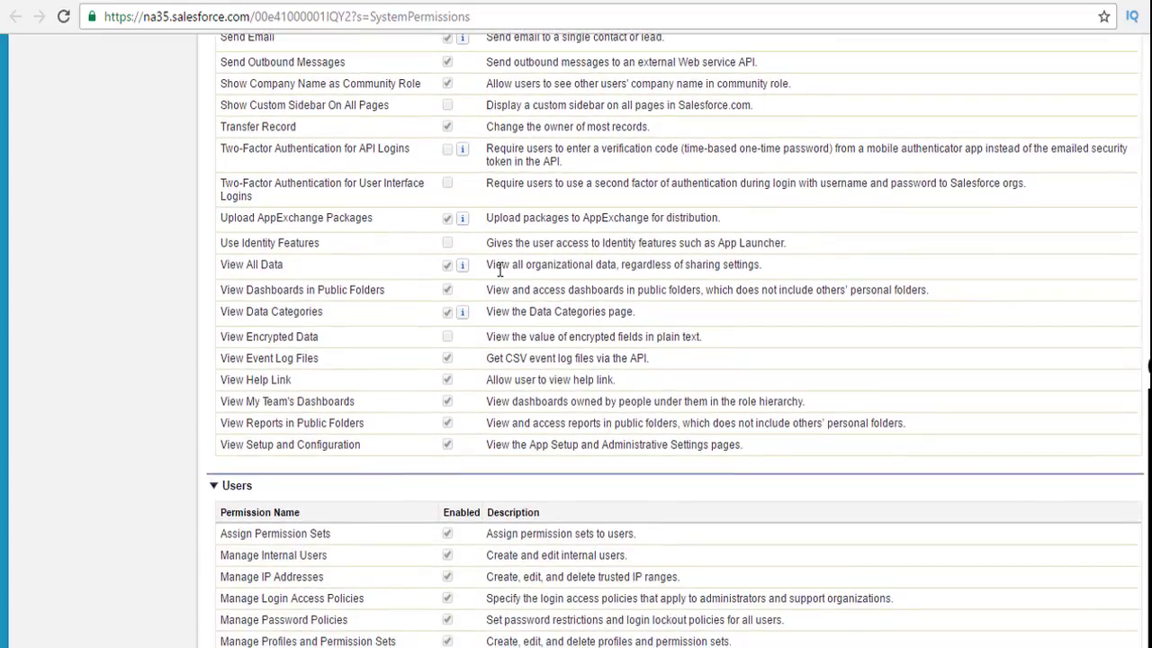
pyautogui.moveTo(489, 265); pyautogui.dragTo(541, 272)
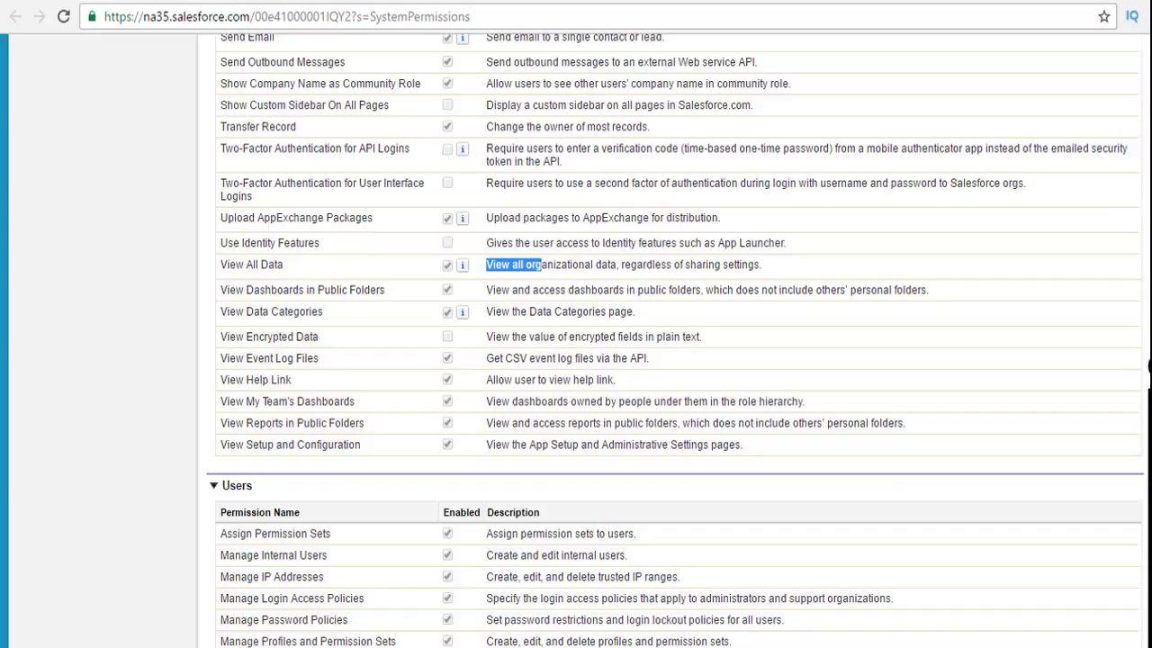
# Examine the rest of the System Permissions page, including the Users permission group.
pyautogui.scroll(6, 675, 342)
pyautogui.scroll(6, 675, 342)
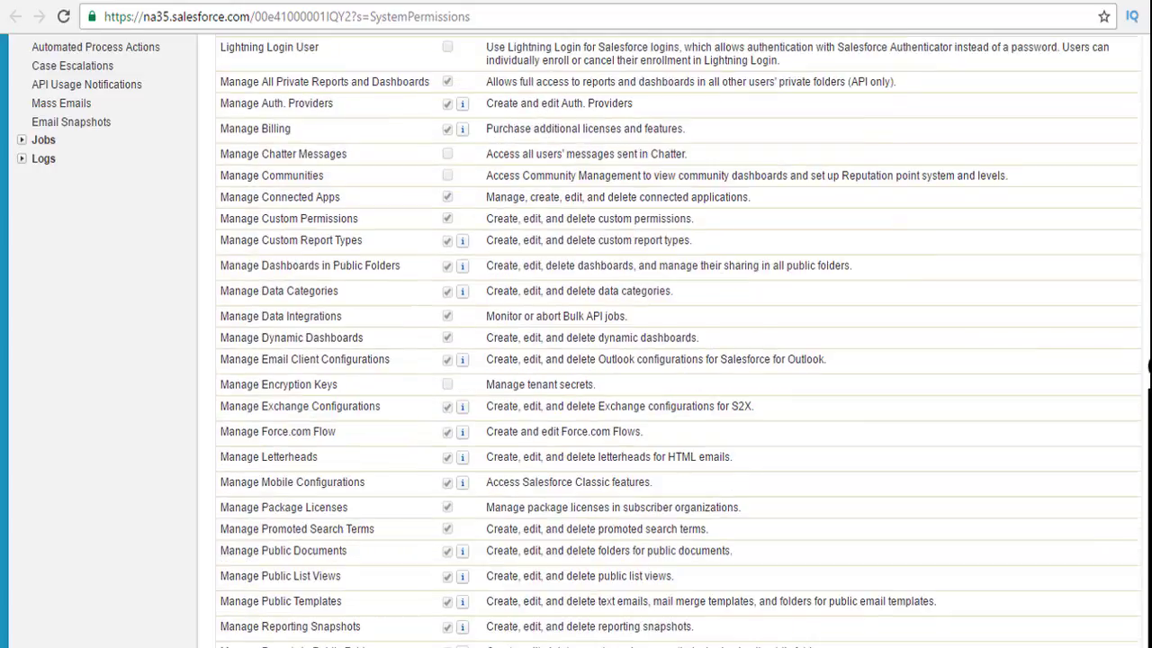
pyautogui.scroll(-15, 675, 342)
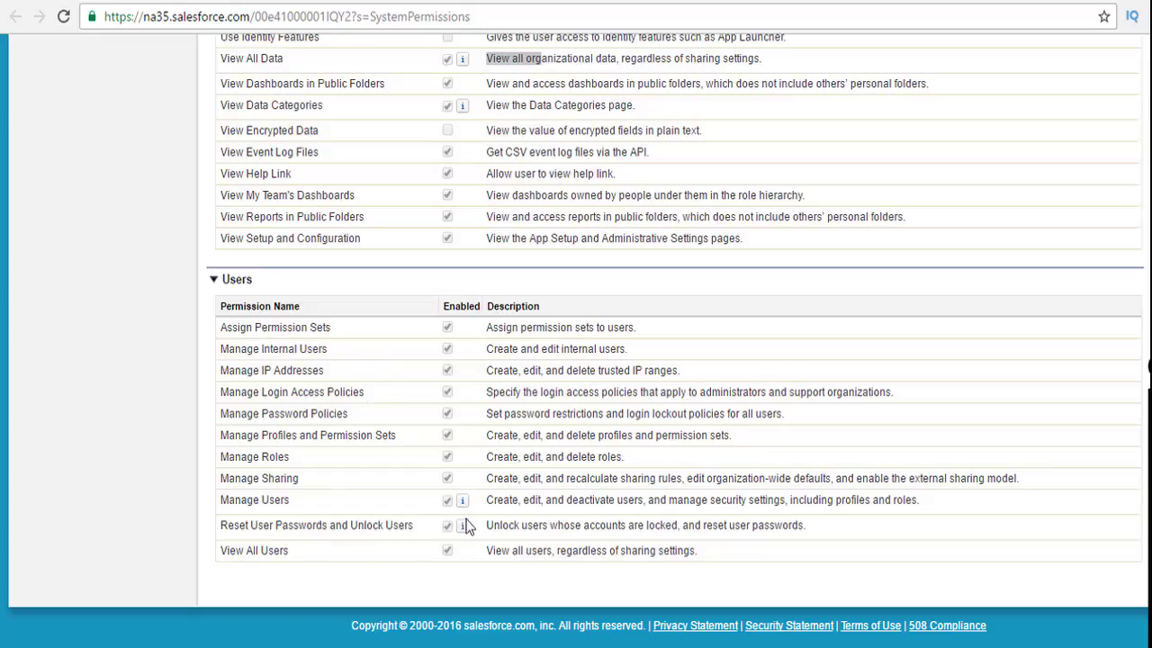
pyautogui.scroll(15, 1149, 364)
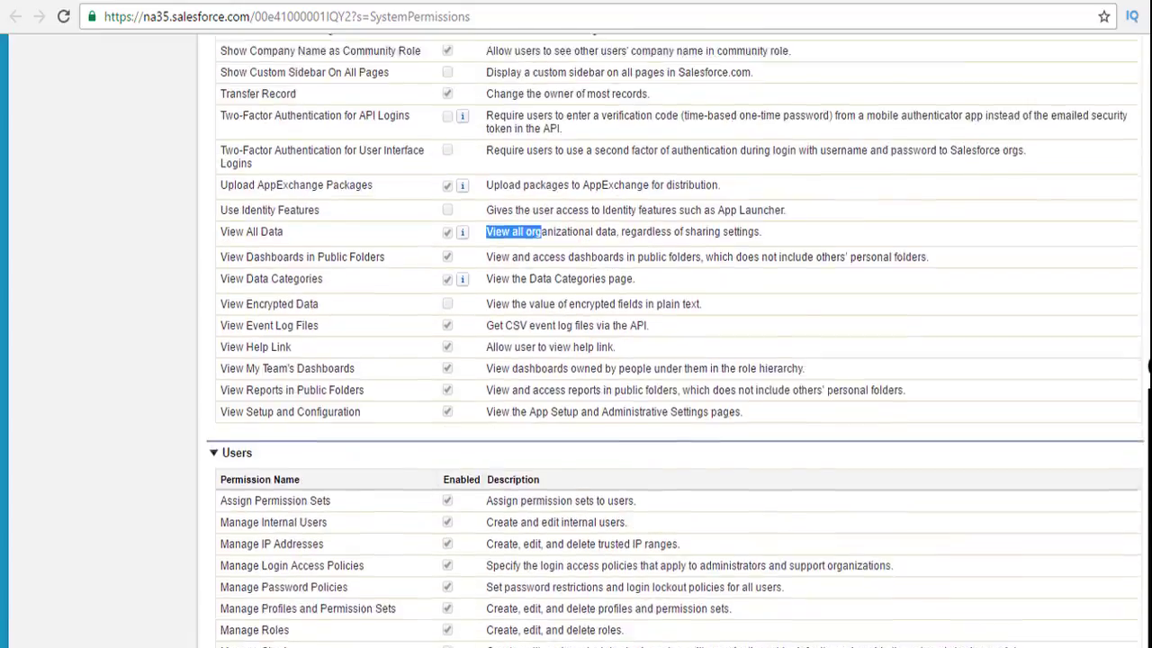
pyautogui.scroll(15, 1149, 364)
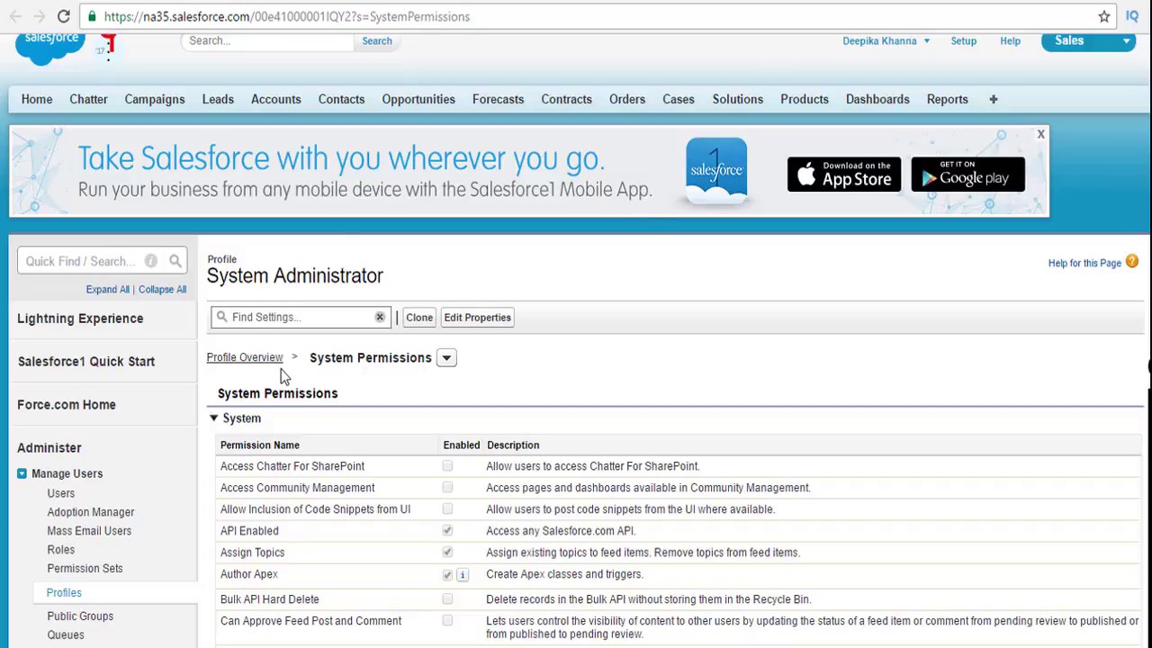
# Return to the profile overview and open the System Administrator profile's Login Hours for editing.
pyautogui.click(262, 363)
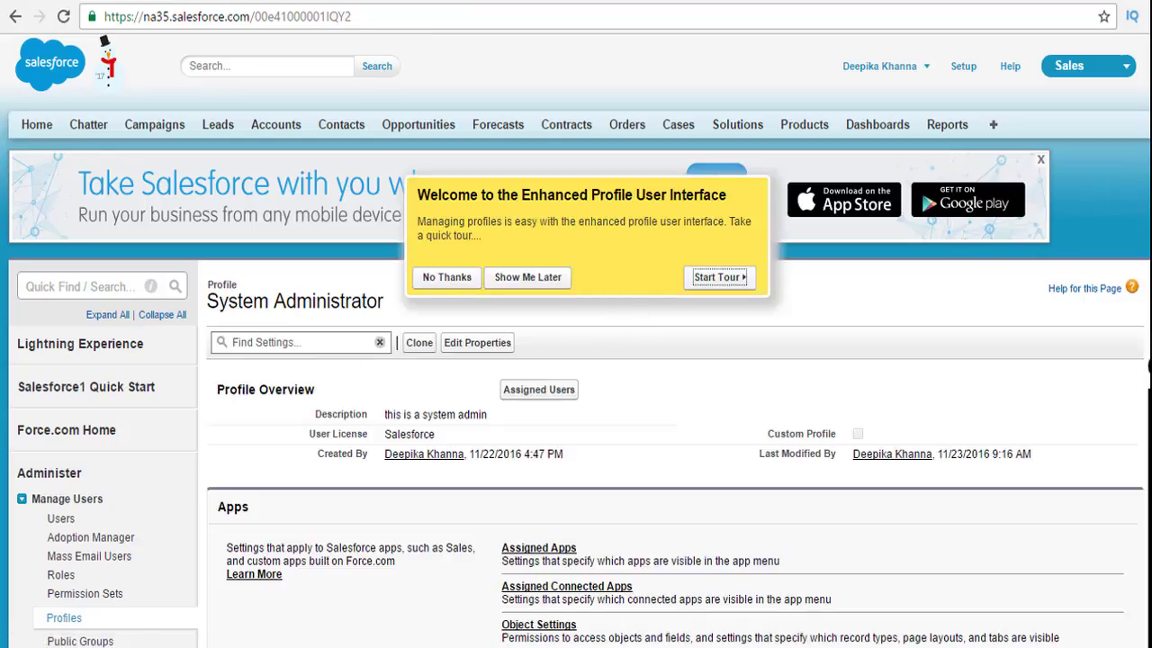
pyautogui.scroll(-9, 675, 360)
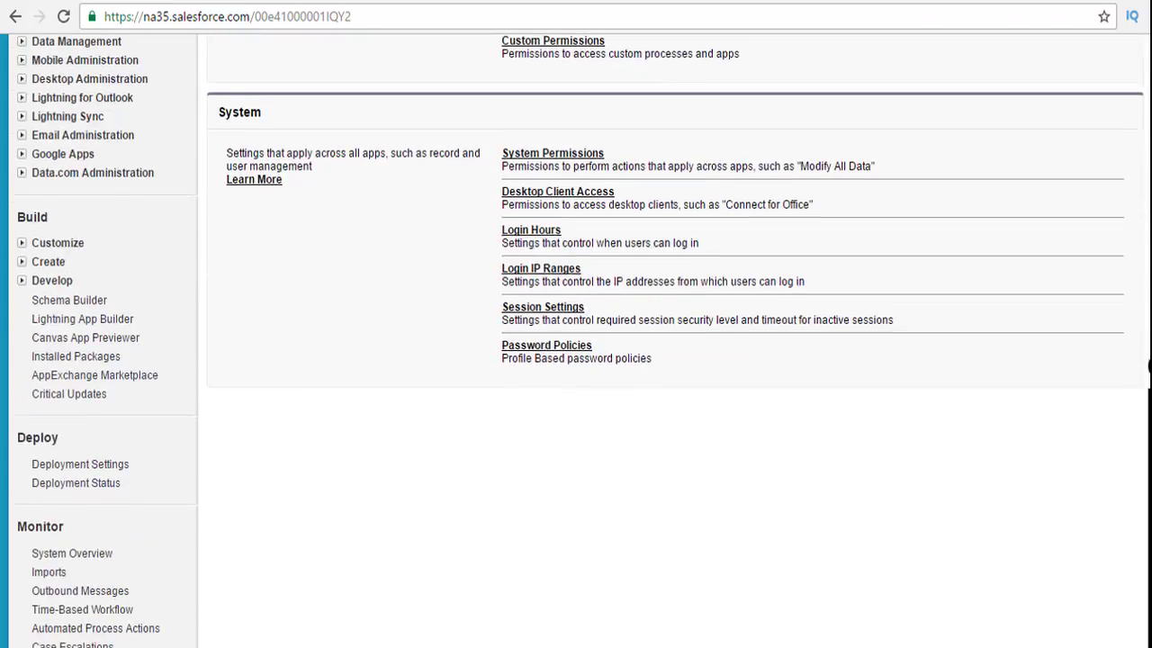
pyautogui.click(535, 231)
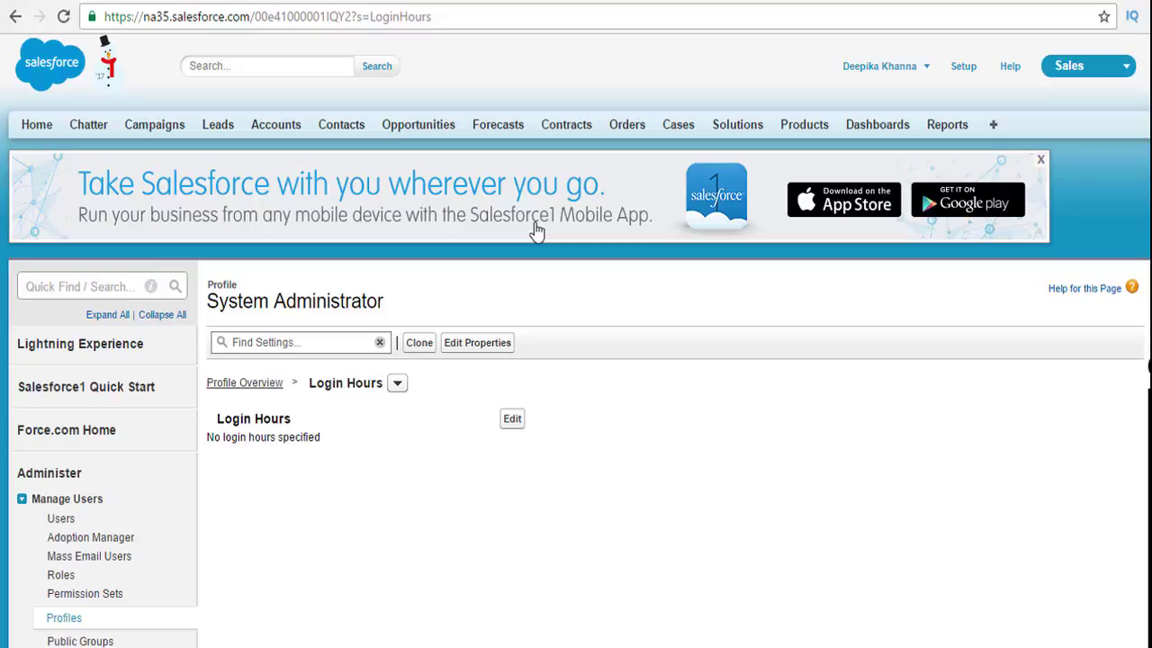
pyautogui.click(513, 423)
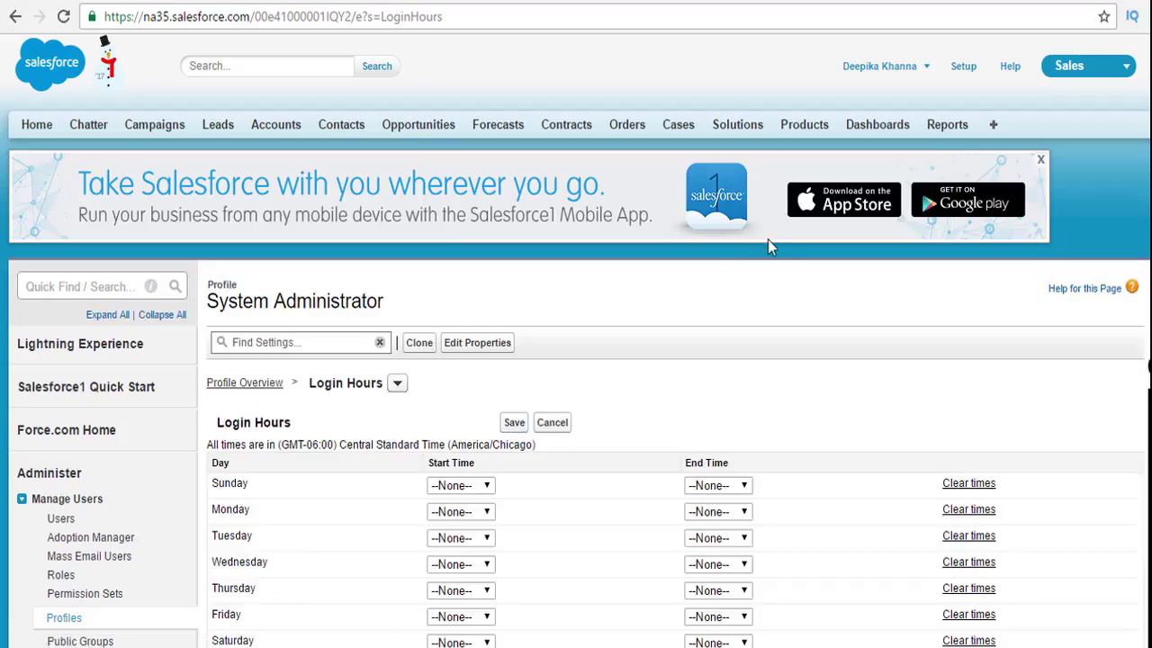
# Review the start time choices for Sunday and Monday in the login hours, and cancel editing without setting any times.
pyautogui.scroll(-2, 768, 239)
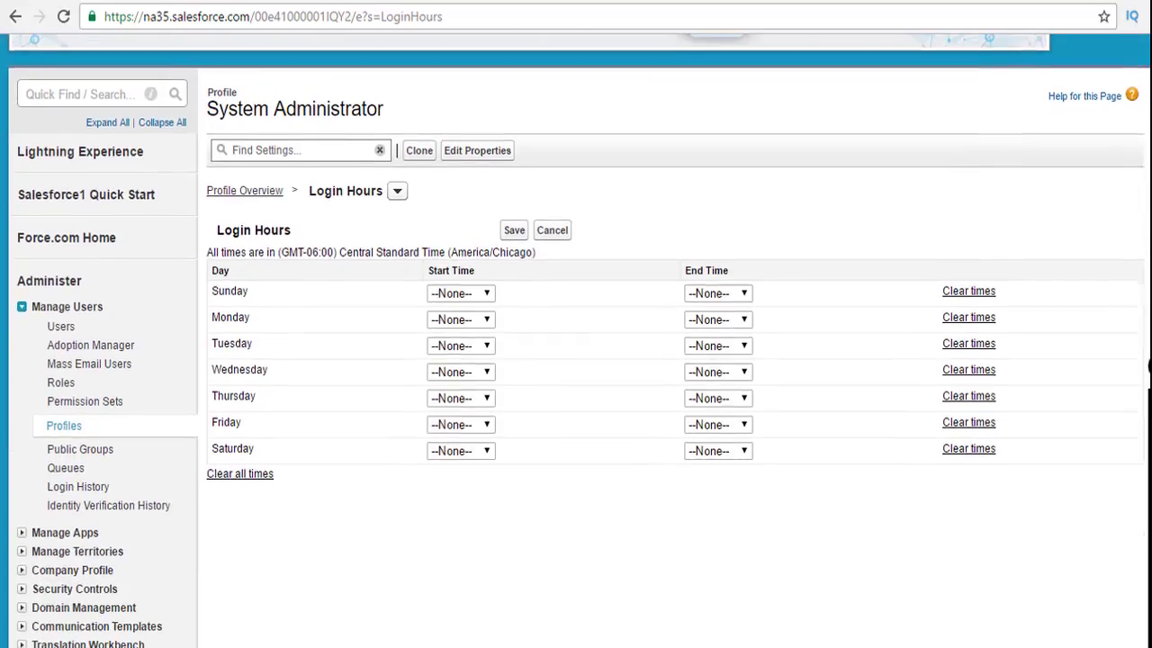
pyautogui.scroll(-1, 933, 183)
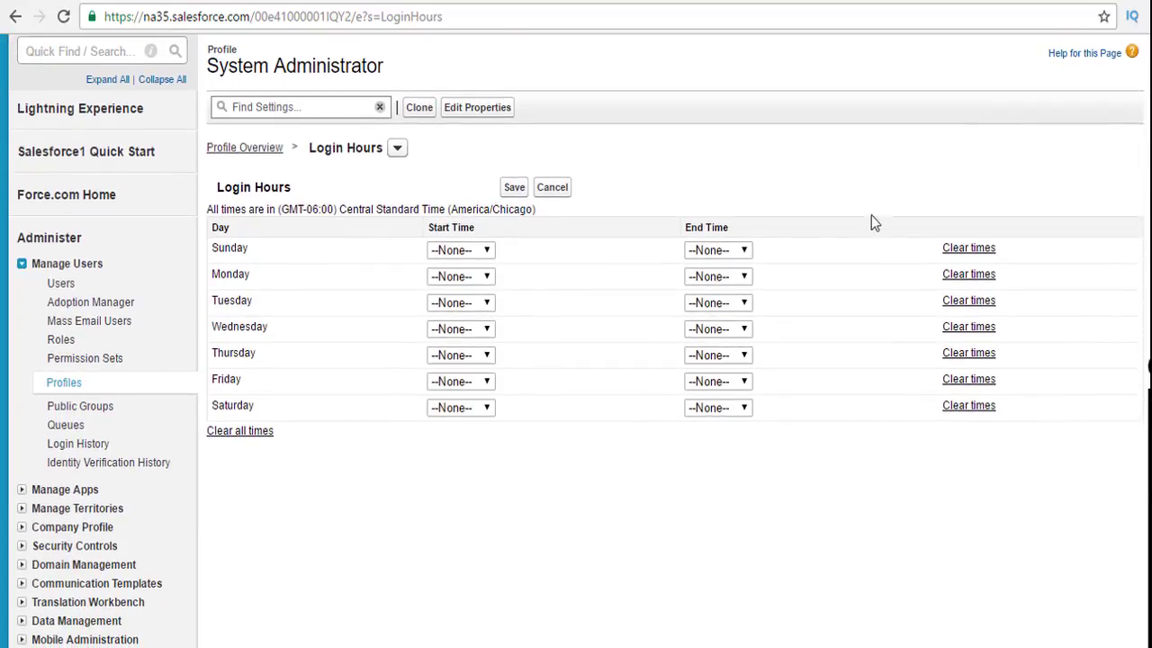
pyautogui.click(487, 251)
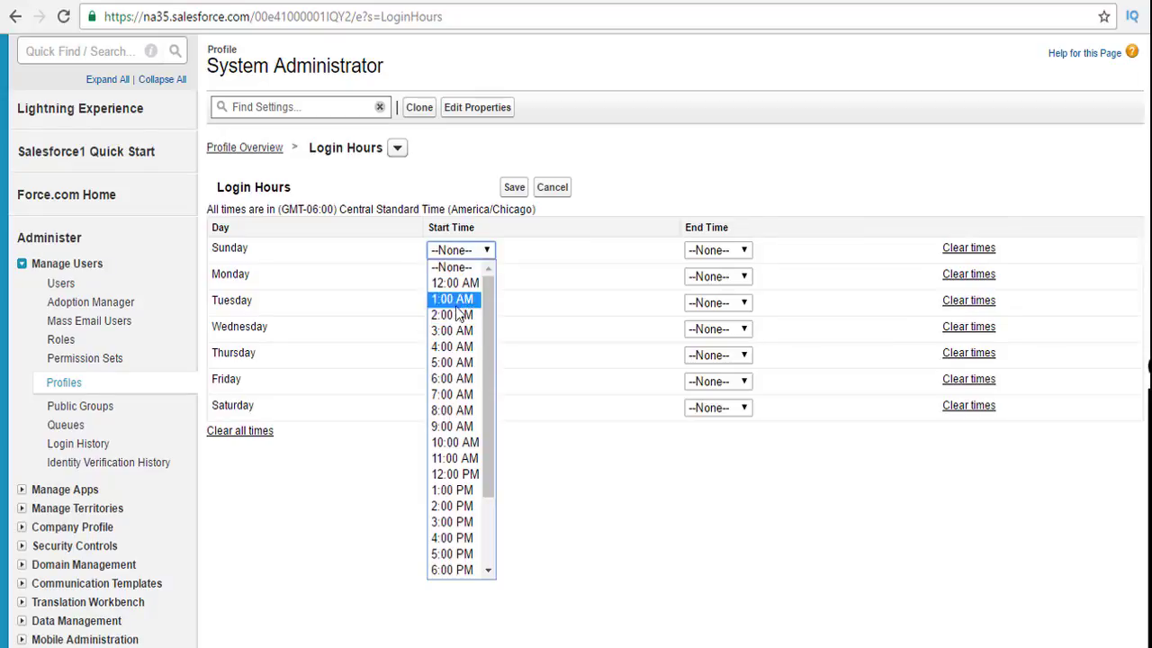
pyautogui.click(520, 295)
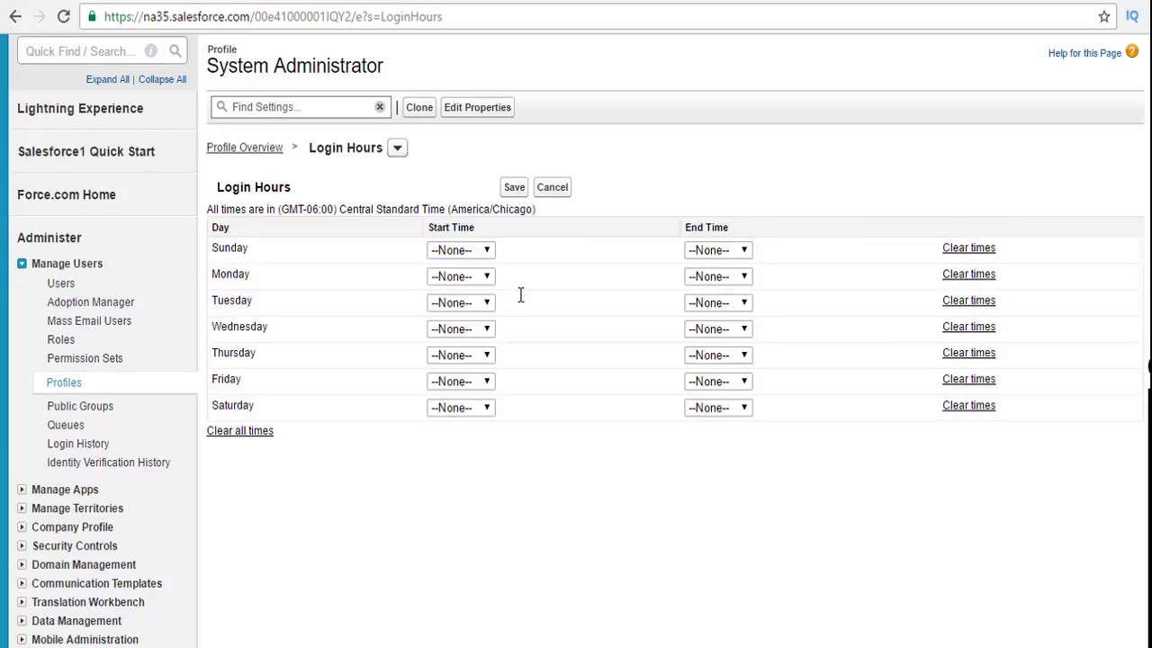
pyautogui.click(477, 258)
pyautogui.click(497, 382)
pyautogui.moveTo(497, 381); pyautogui.dragTo(494, 501)
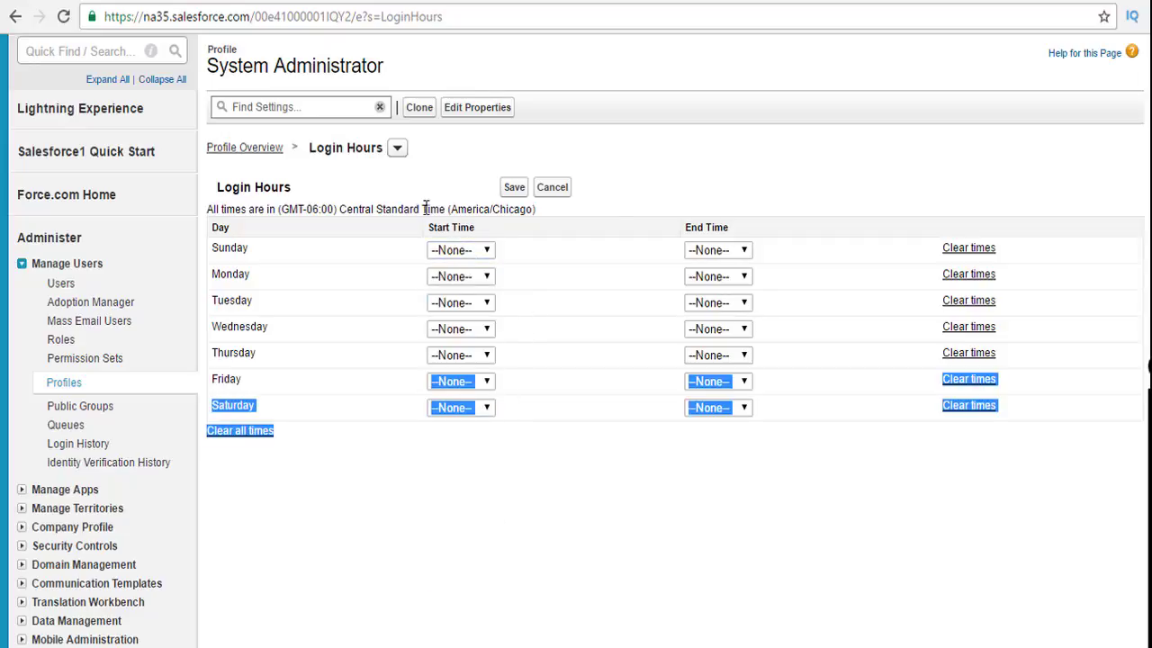
pyautogui.click(468, 277)
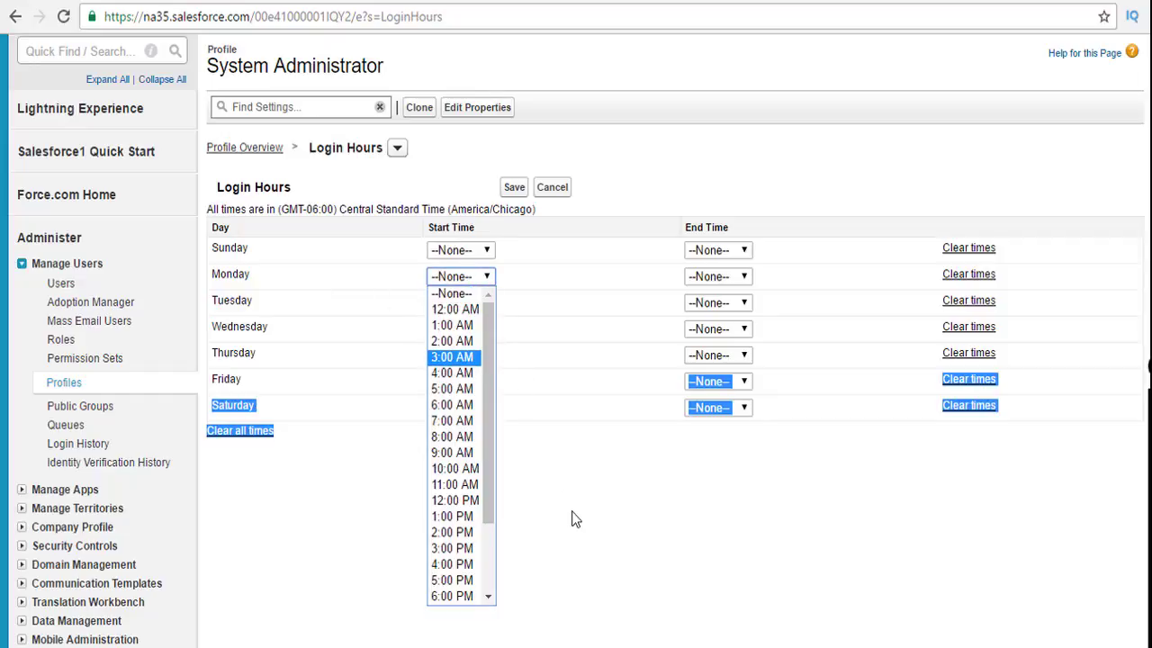
pyautogui.press('Up')
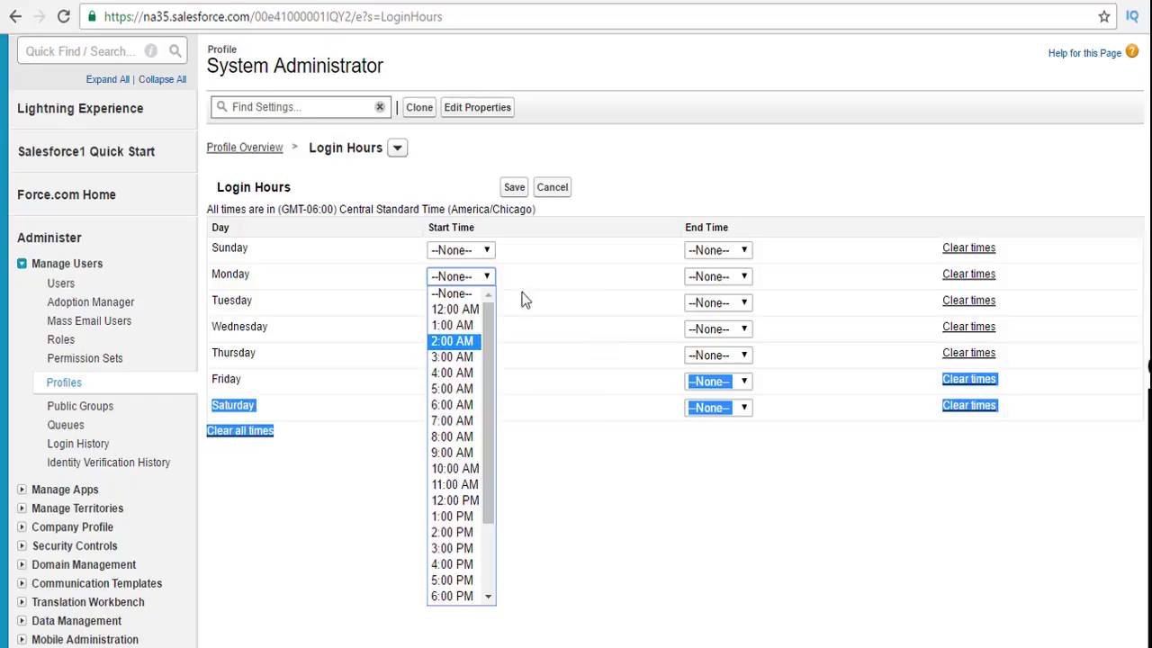
pyautogui.click(644, 493)
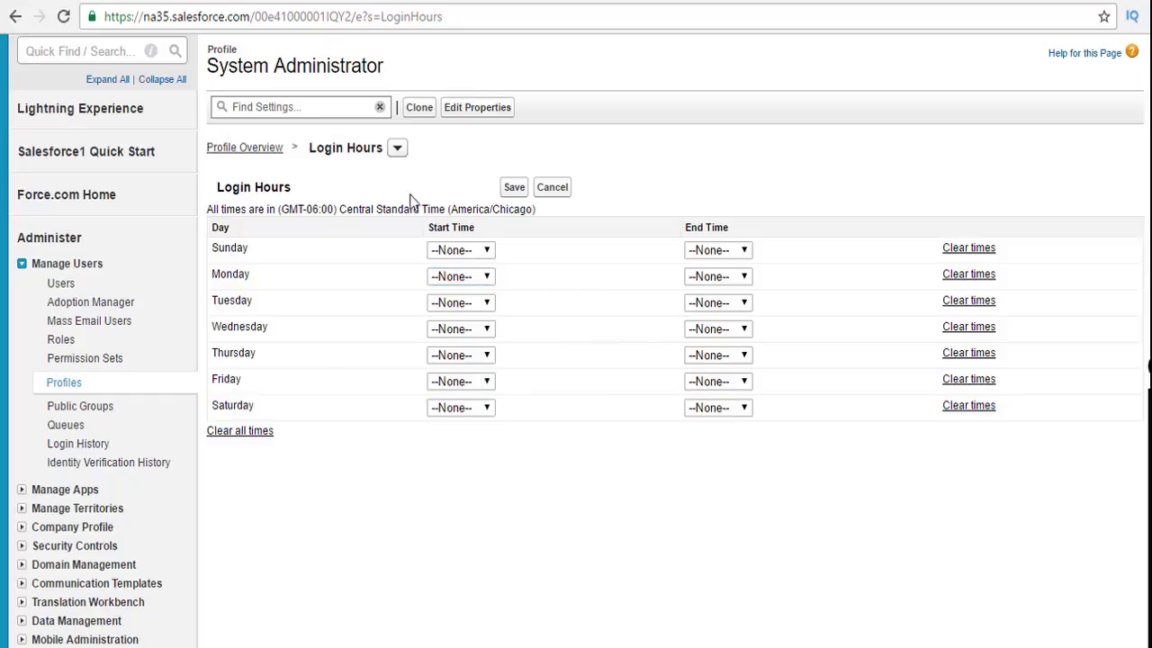
pyautogui.click(562, 190)
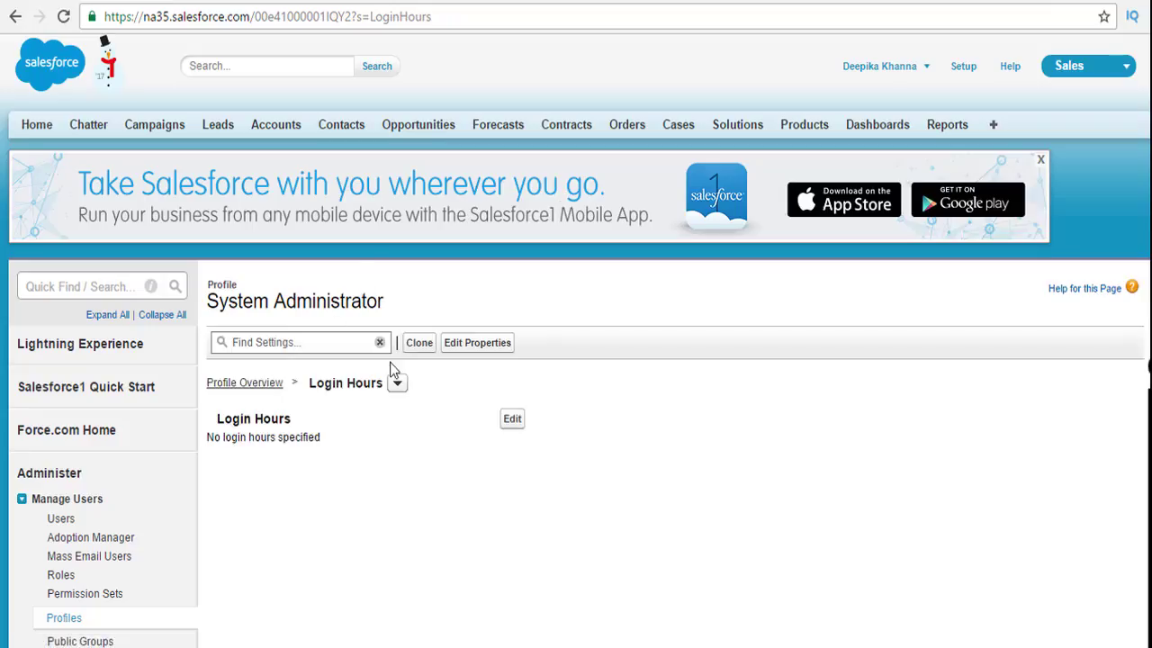
# Return to the profile overview and open the Login IP Ranges page in a new browser tab.
pyautogui.click(250, 387)
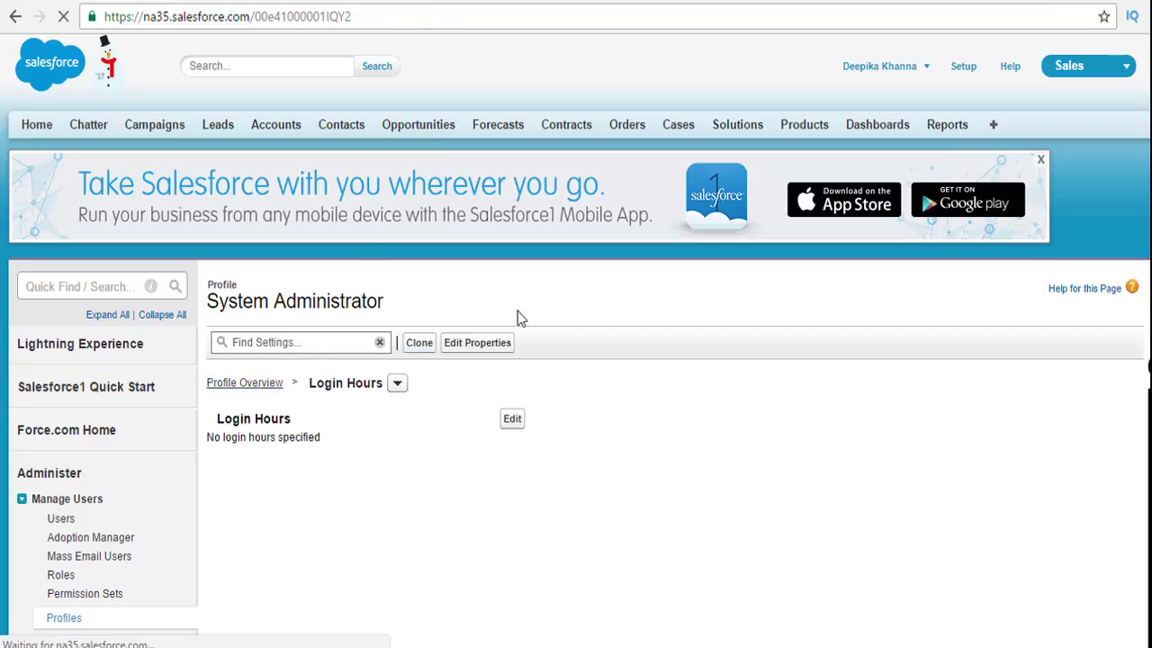
pyautogui.scroll(-9, 1105, 362)
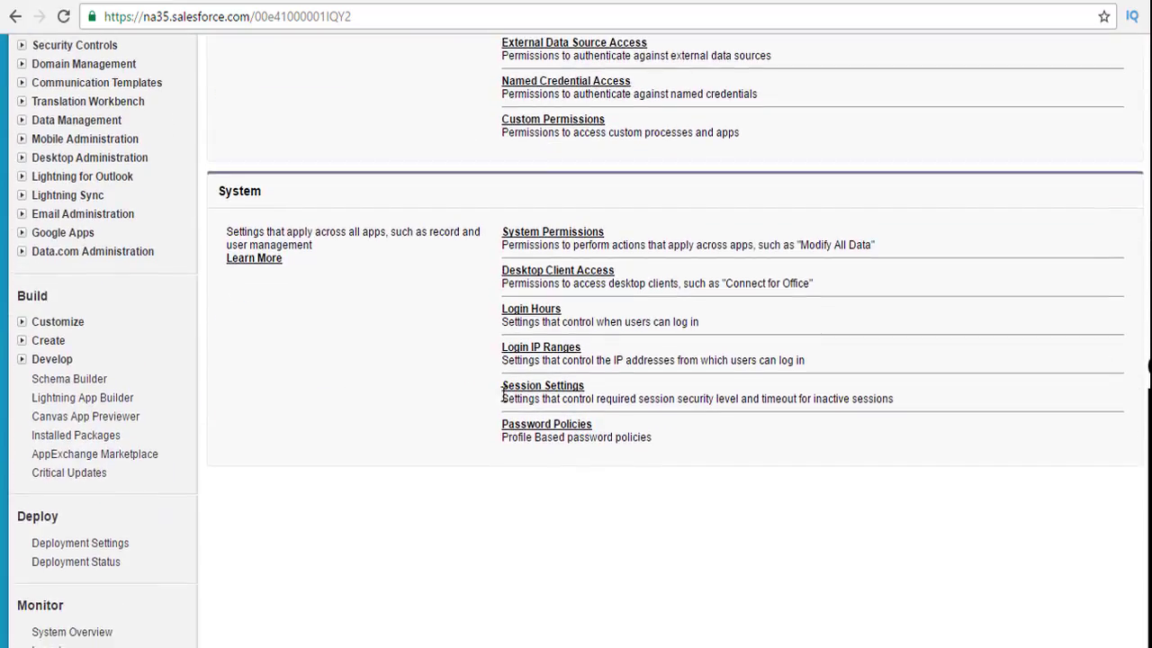
pyautogui.rightClick(585, 353)
pyautogui.click(601, 363)
pyautogui.click(405, 1)
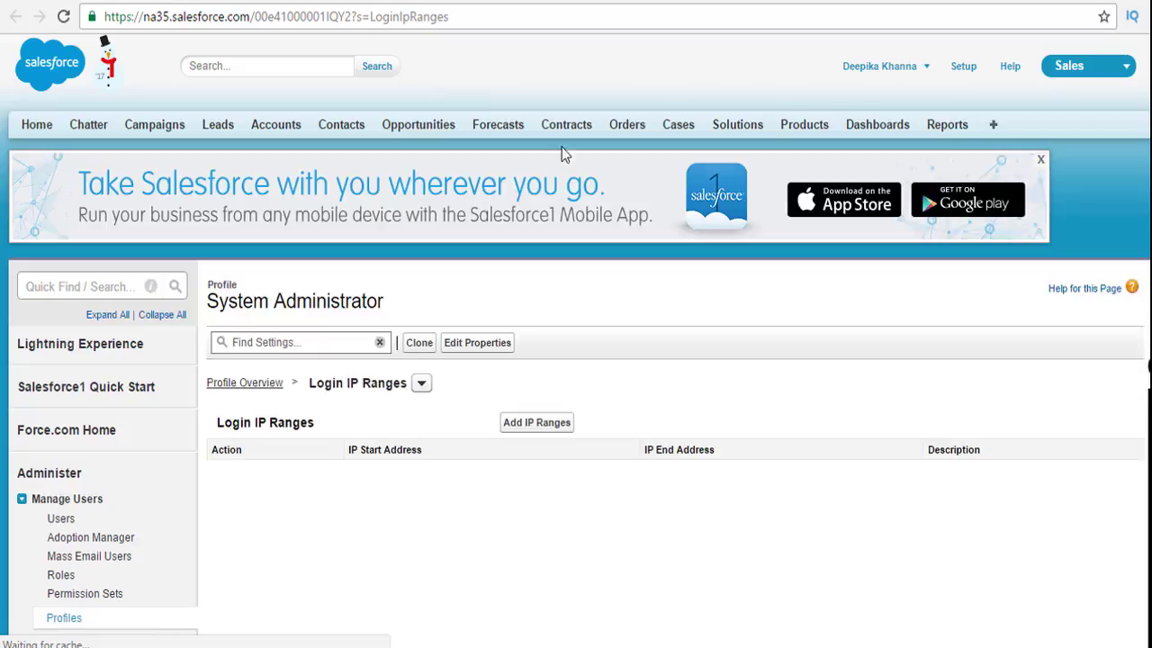
pyautogui.scroll(-2, 1035, 180)
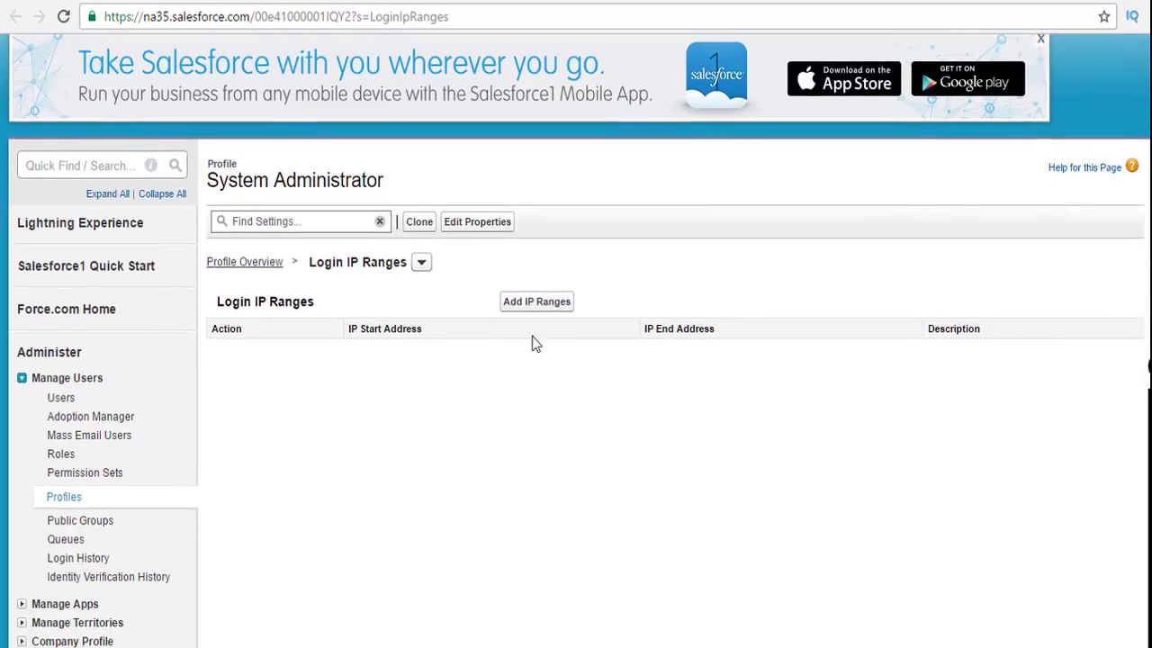
# View the entry form for adding a login IP range and cancel it without entering any addresses.
pyautogui.click(538, 303)
pyautogui.click(395, 357)
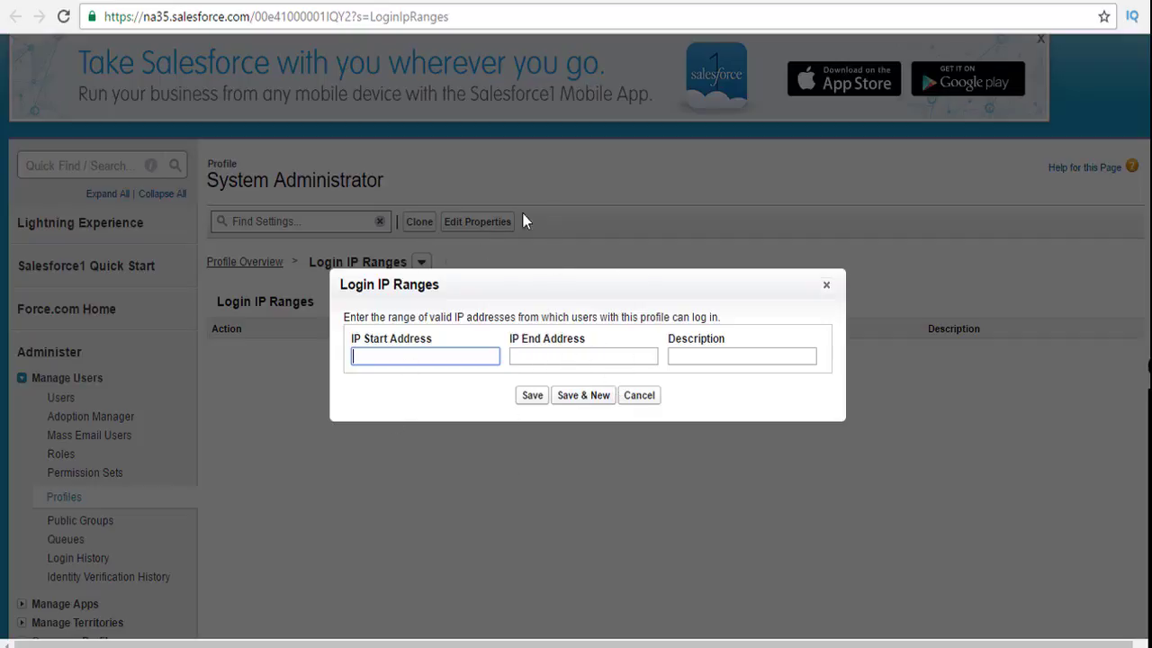
pyautogui.click(639, 397)
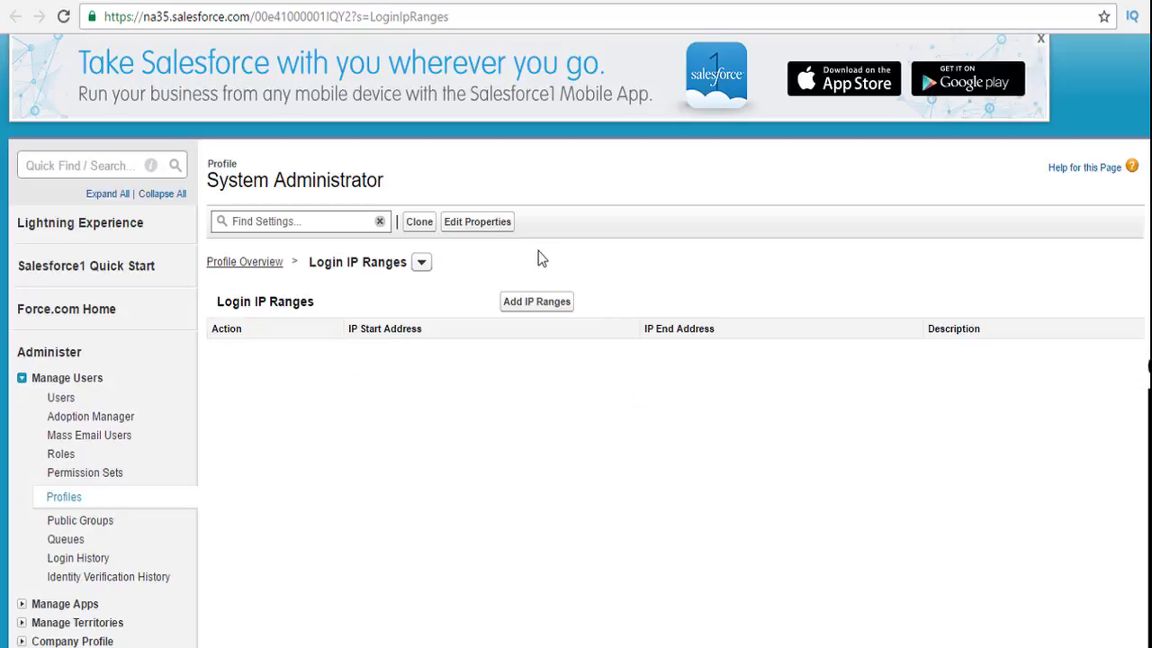
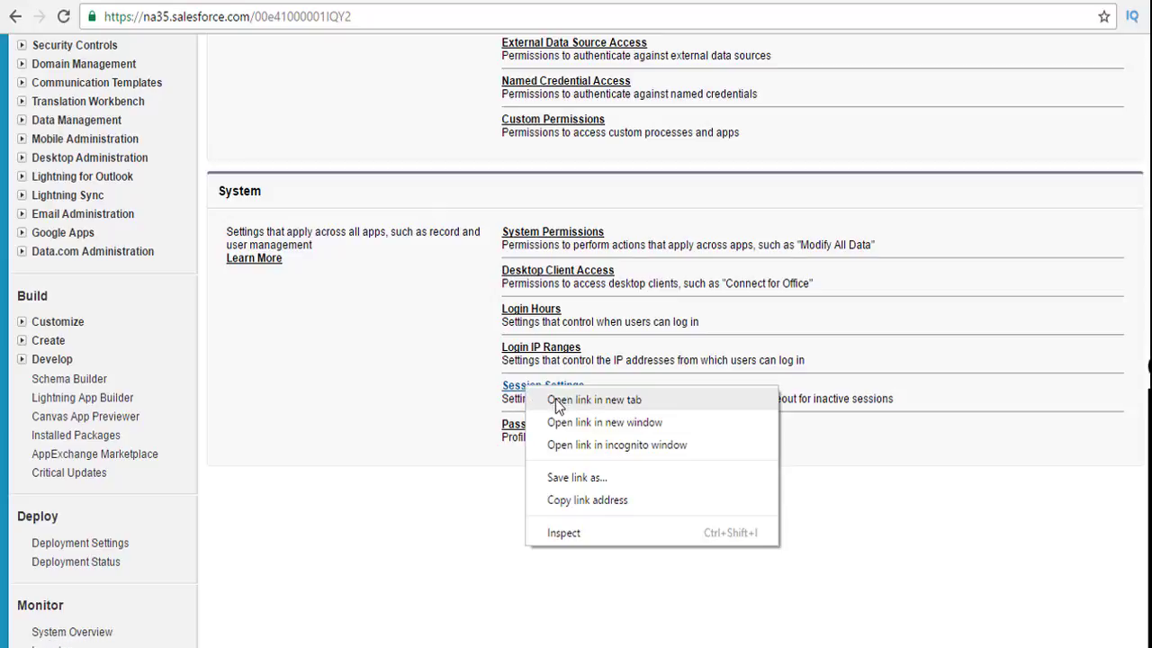
# Open the profile's Session Settings in a new browser tab and start editing them.
pyautogui.click(555, 401)
pyautogui.hotkey('ctrl', 'Tab')
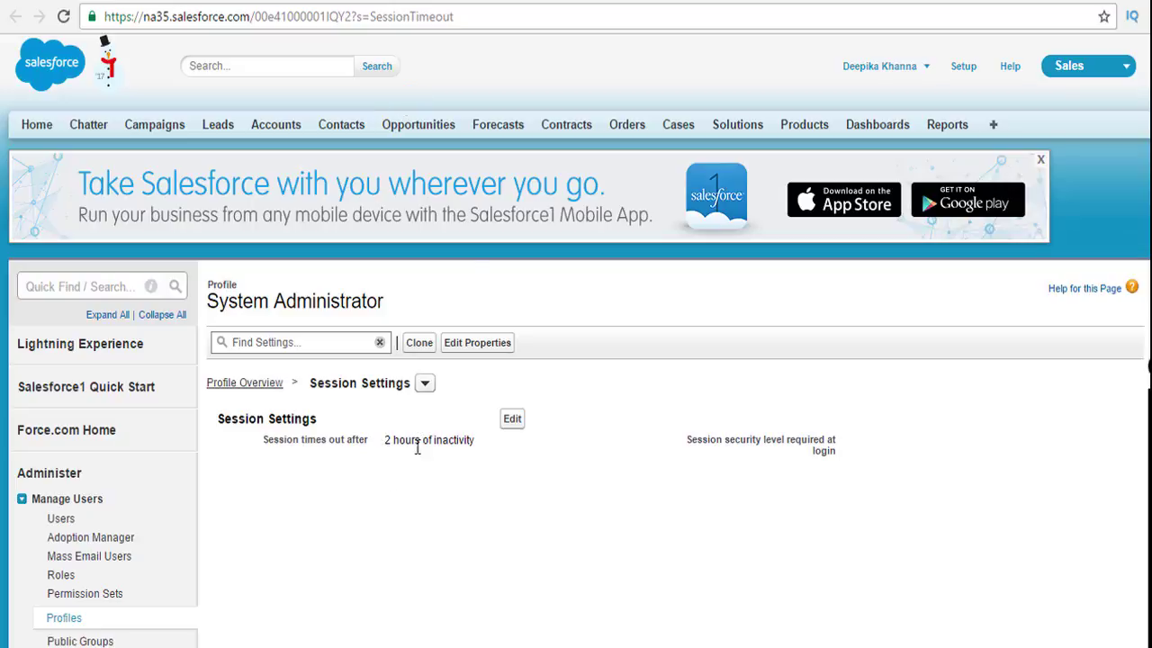
pyautogui.click(511, 421)
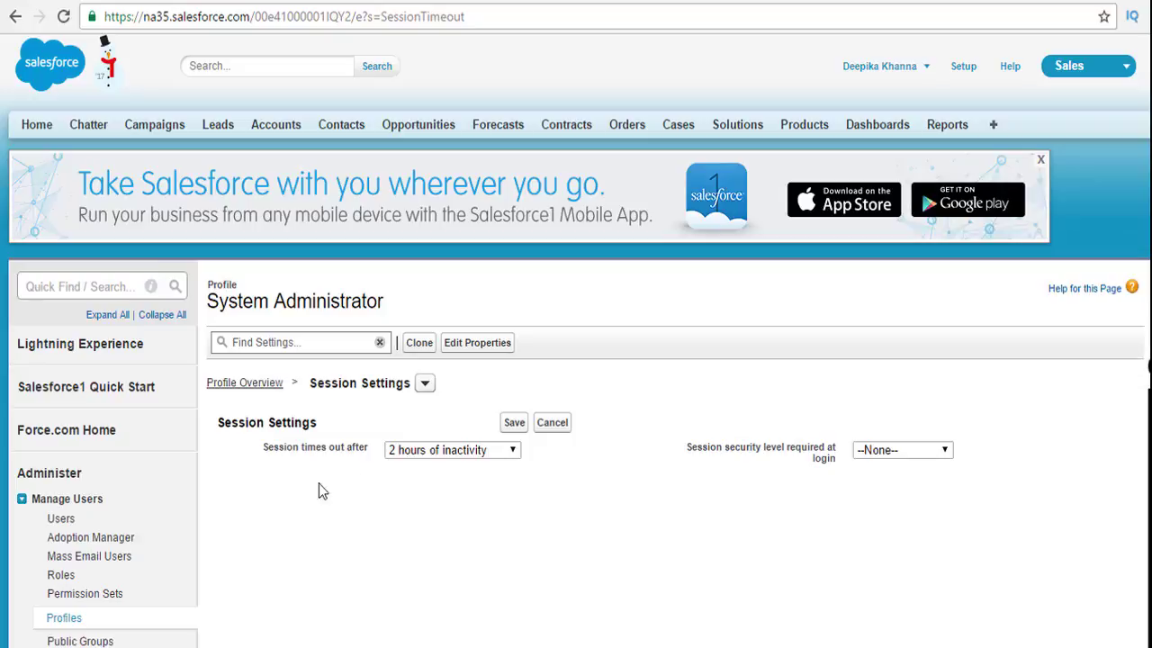
# Review the session timeout choices and set the timeout to 4 hours of inactivity.
pyautogui.click(483, 449)
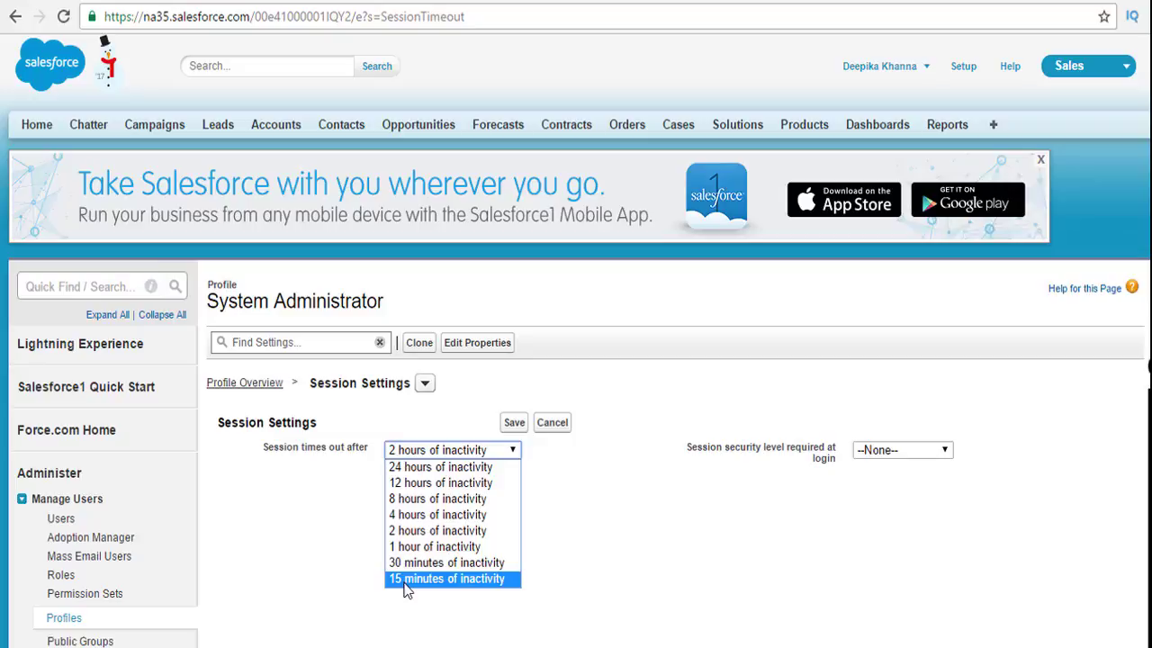
pyautogui.click(725, 501)
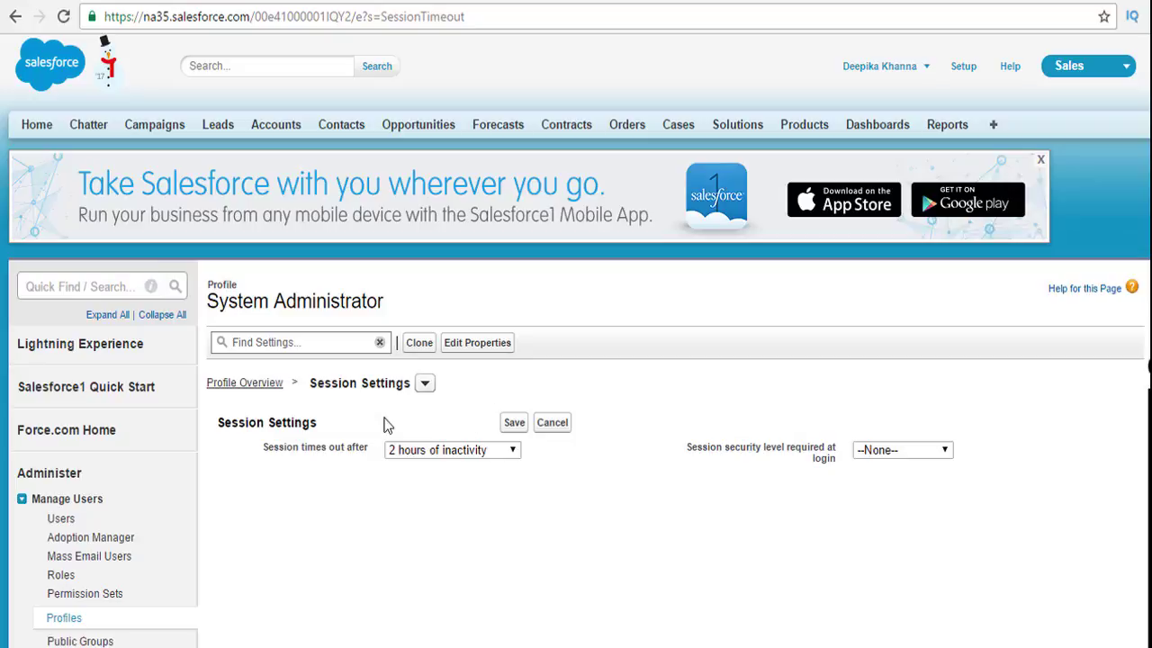
pyautogui.click(464, 461)
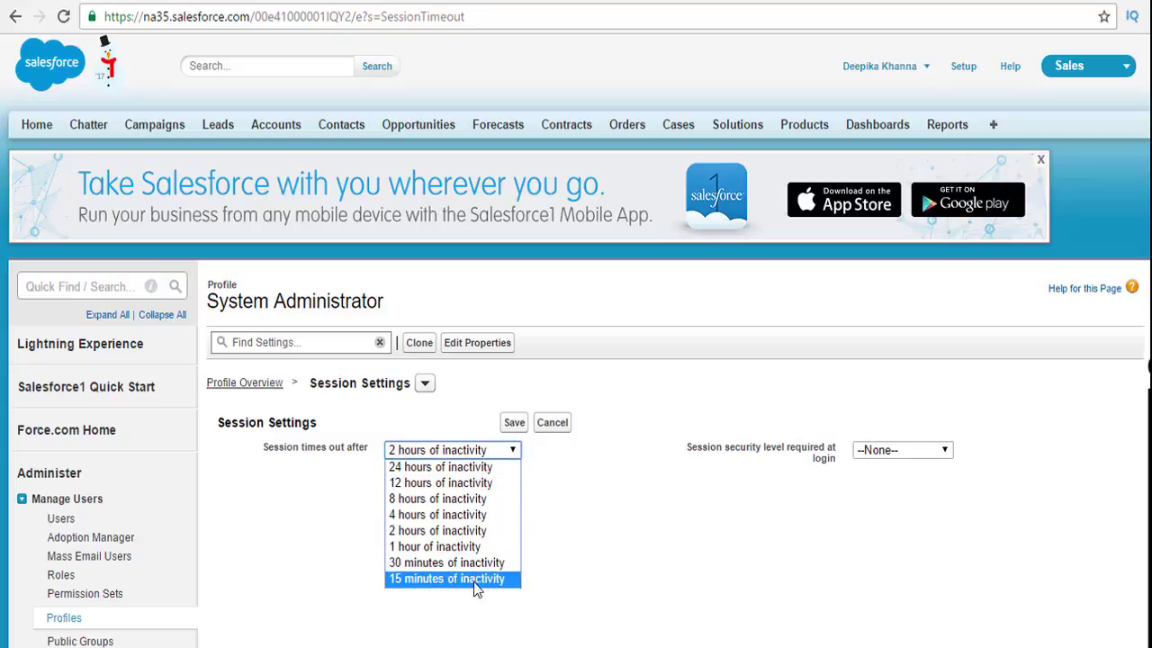
pyautogui.click(445, 515)
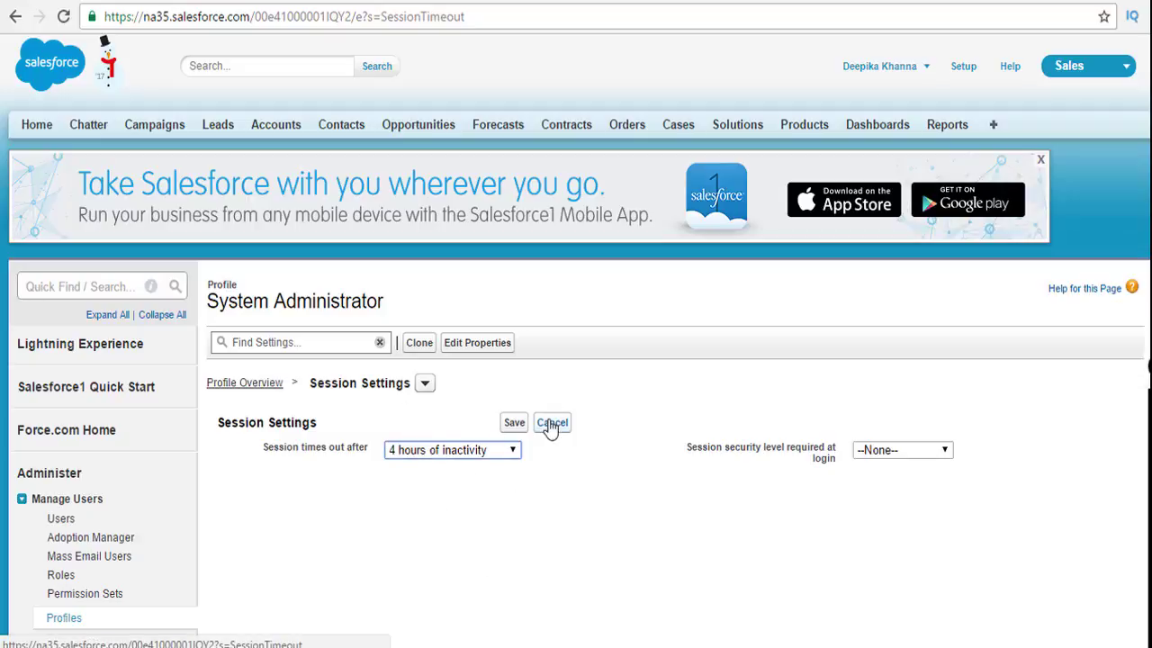
# Set the session timeout to 2 hours of inactivity and save the session settings.
pyautogui.click(512, 450)
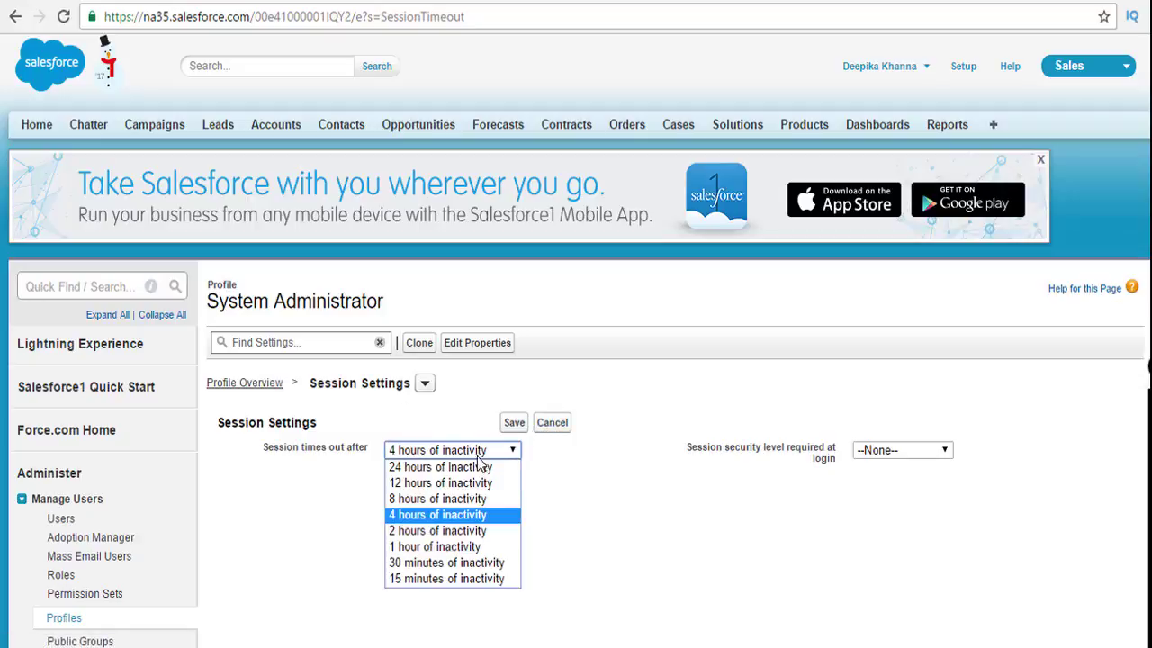
pyautogui.click(441, 531)
pyautogui.click(517, 423)
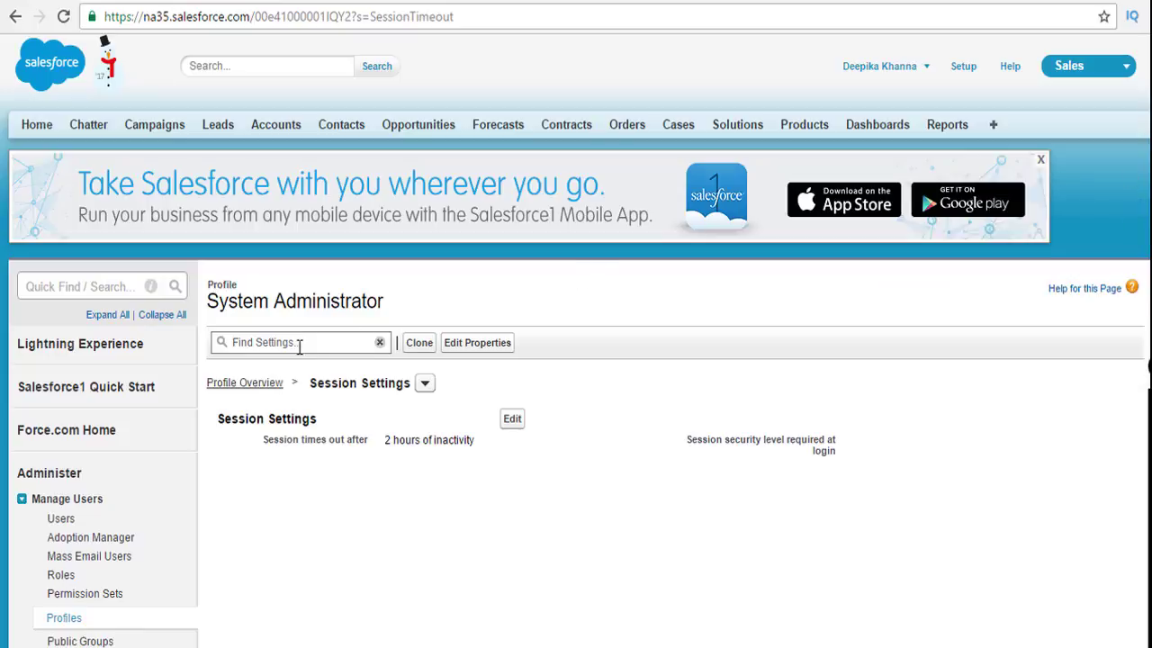
# Return to the profile overview, open the System Administrator profile's Password Policies and start editing them.
pyautogui.click(252, 385)
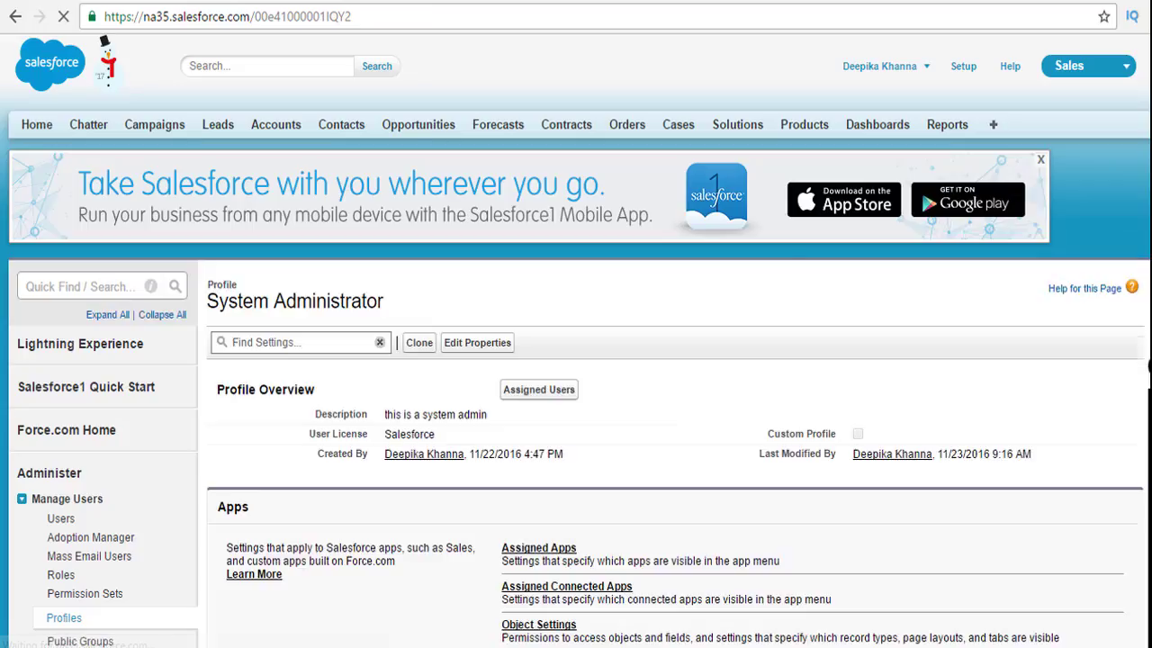
pyautogui.scroll(-8, 666, 360)
pyautogui.scroll(-4, 714, 264)
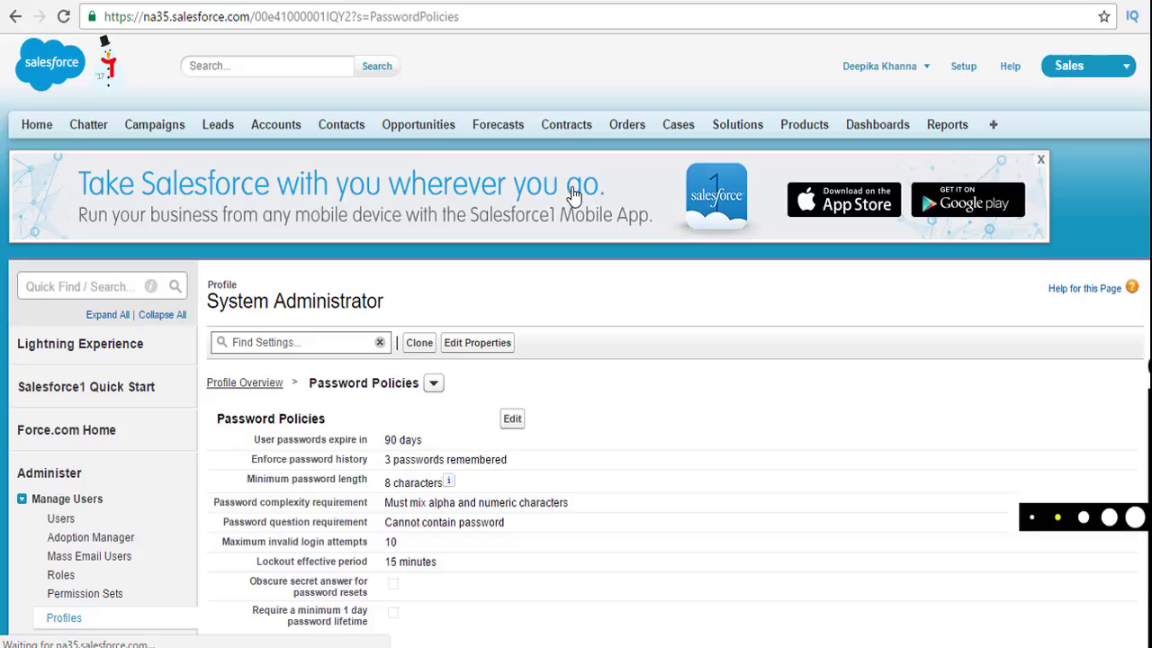
pyautogui.scroll(-1, 777, 212)
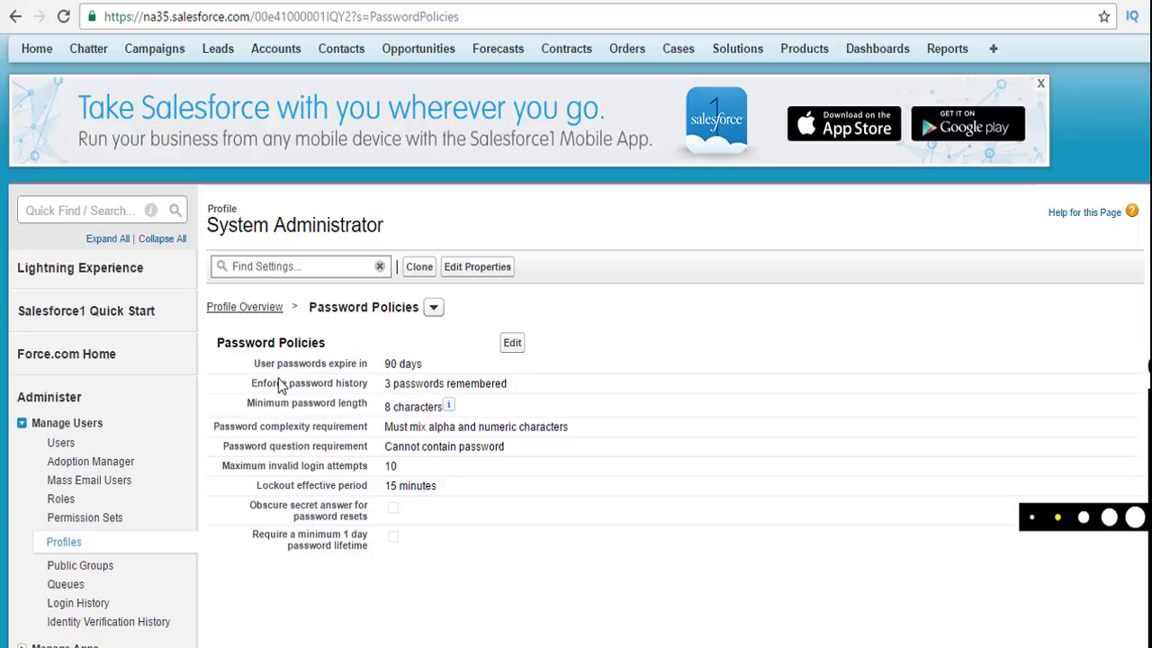
pyautogui.click(509, 346)
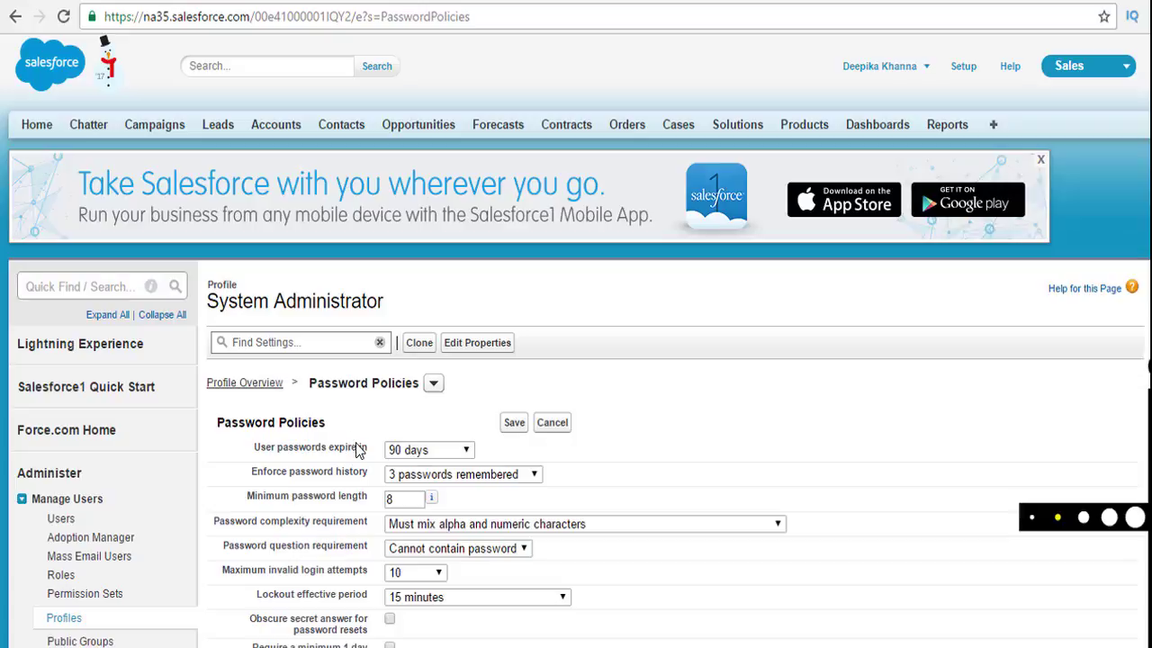
# Review the password expiry choices, keeping 90 days, and set the enforced password history to 2 passwords remembered.
pyautogui.click(412, 454)
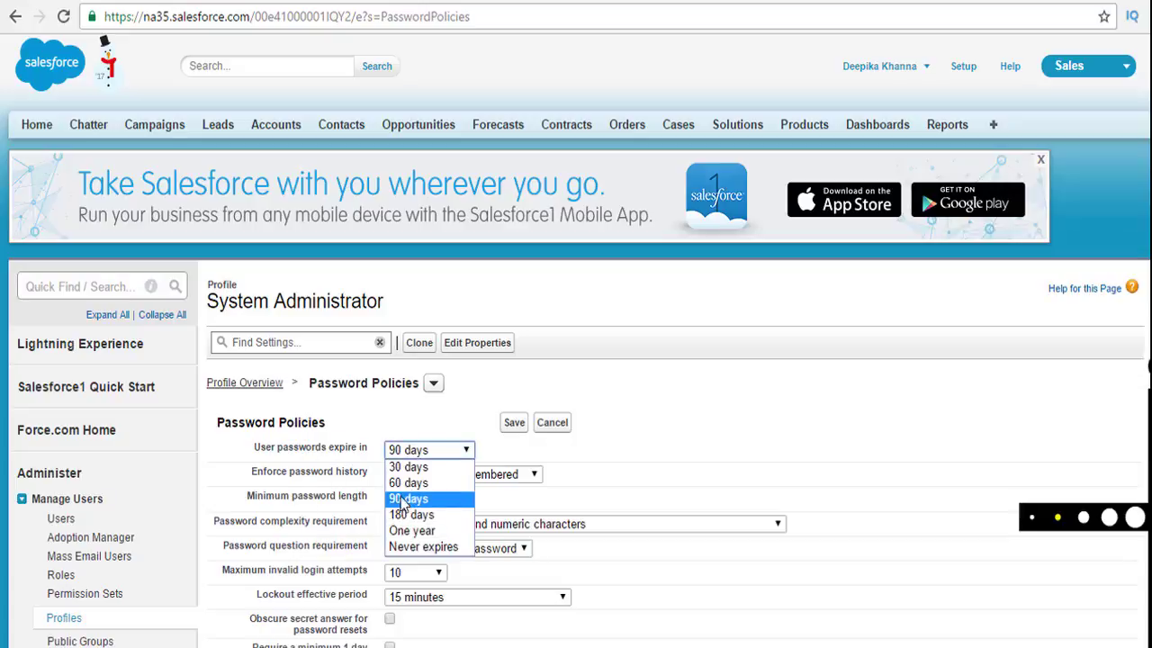
pyautogui.click(442, 448)
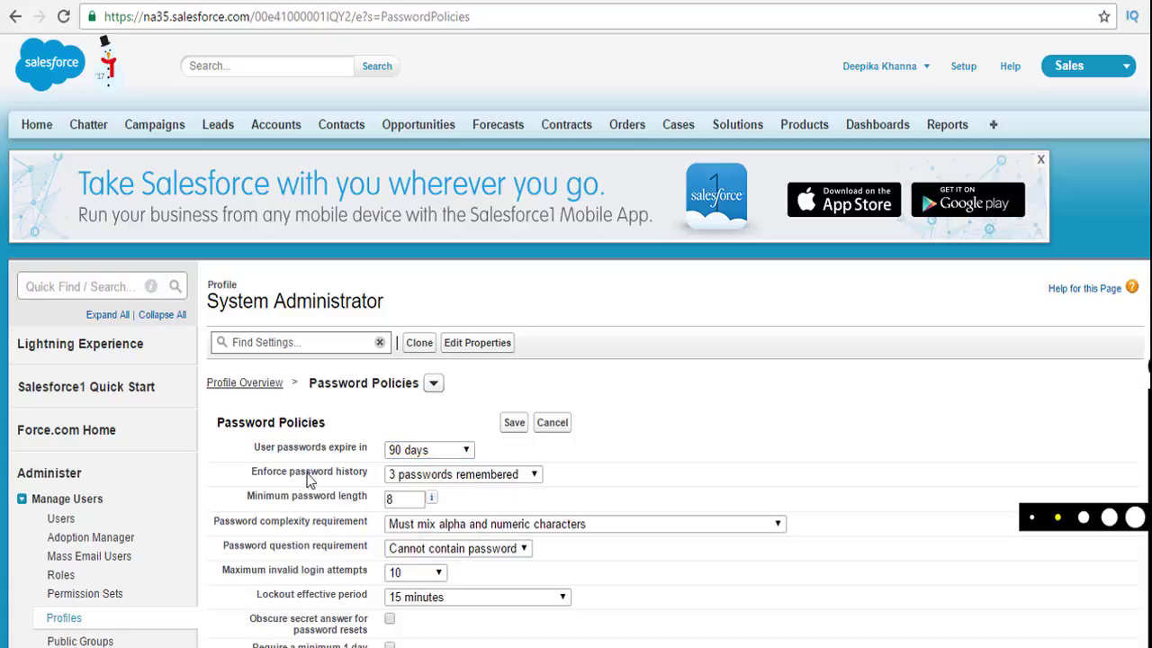
pyautogui.click(406, 482)
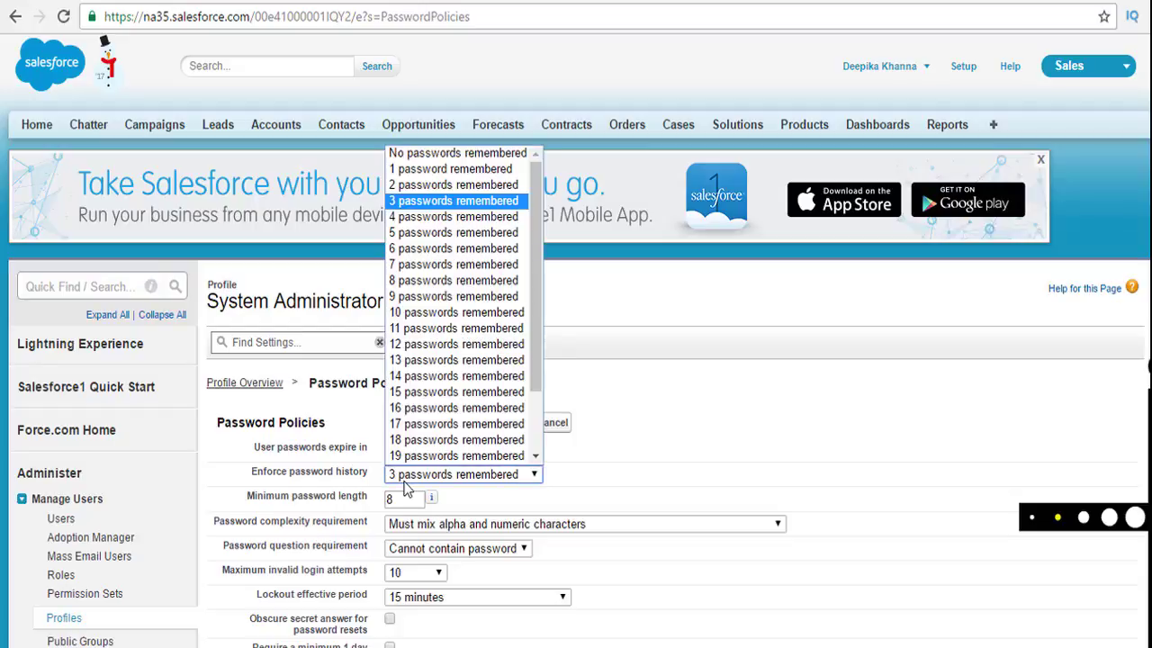
pyautogui.click(452, 185)
# Set the minimum password length to 5 and choose "Must mix alpha and numeric characters" as the complexity requirement.
pyautogui.moveTo(432, 502)
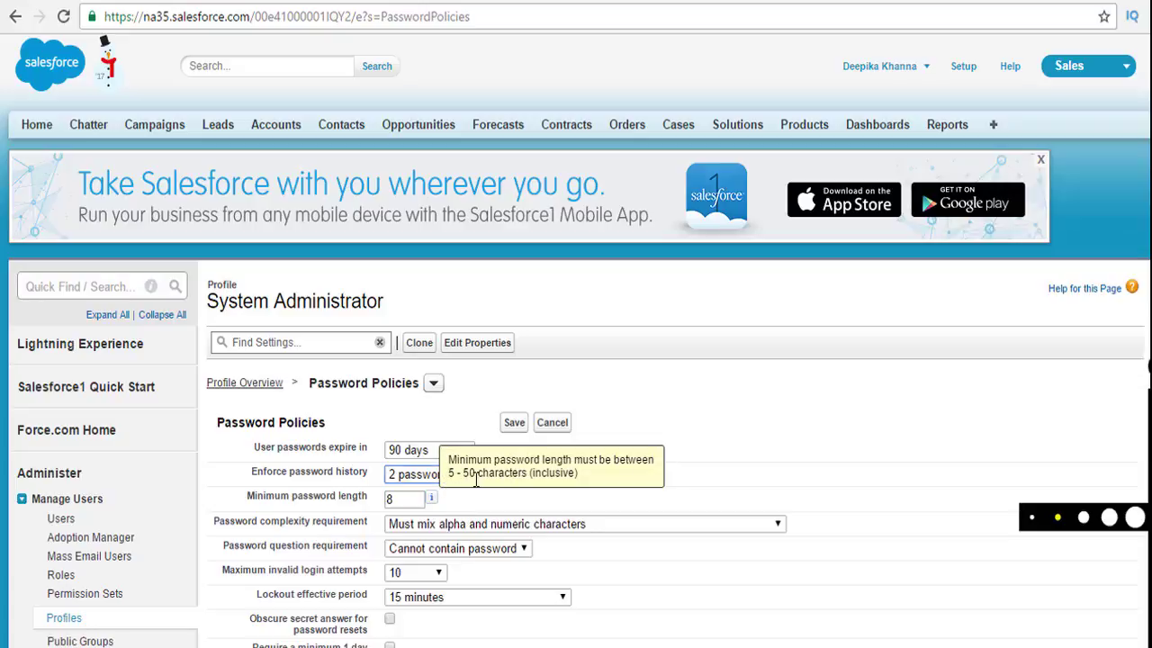
pyautogui.doubleClick(403, 499)
pyautogui.scroll(-1, 576, 360)
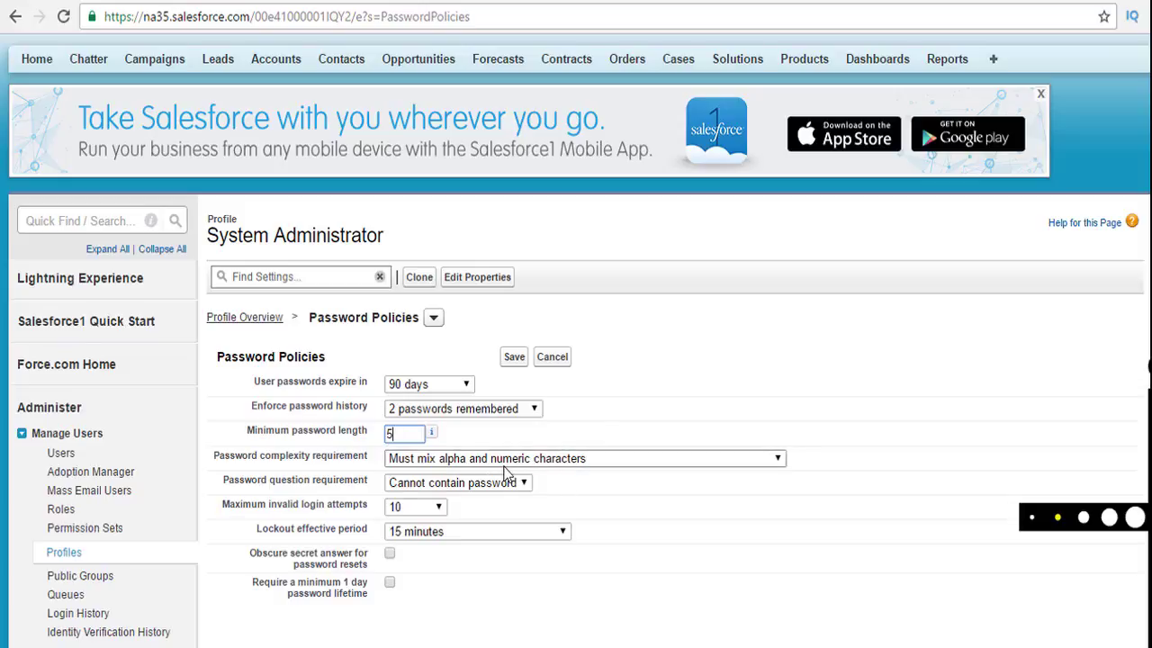
pyautogui.click(477, 460)
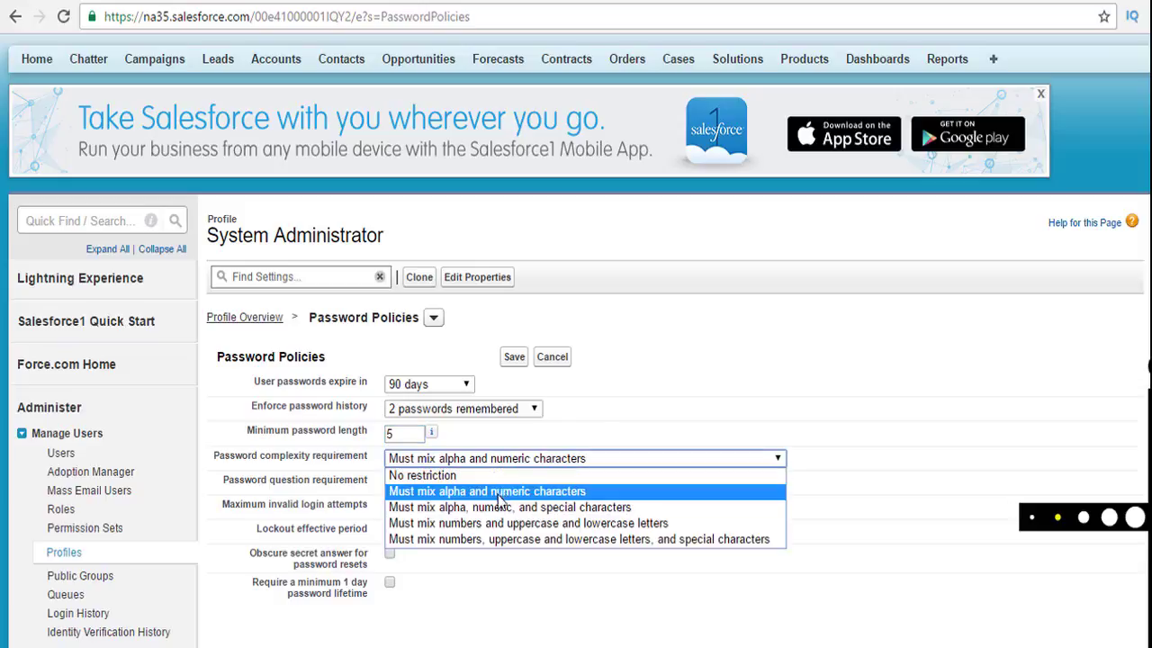
pyautogui.click(452, 493)
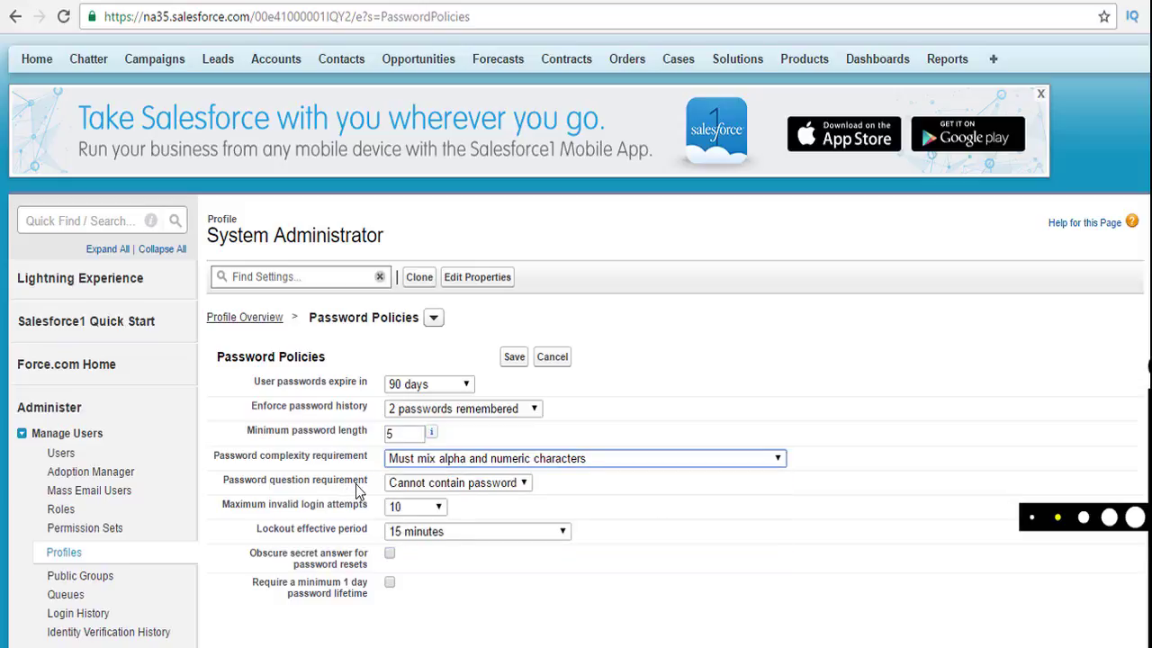
# Set the password question requirement to None and the maximum invalid login attempts to 5.
pyautogui.click(412, 488)
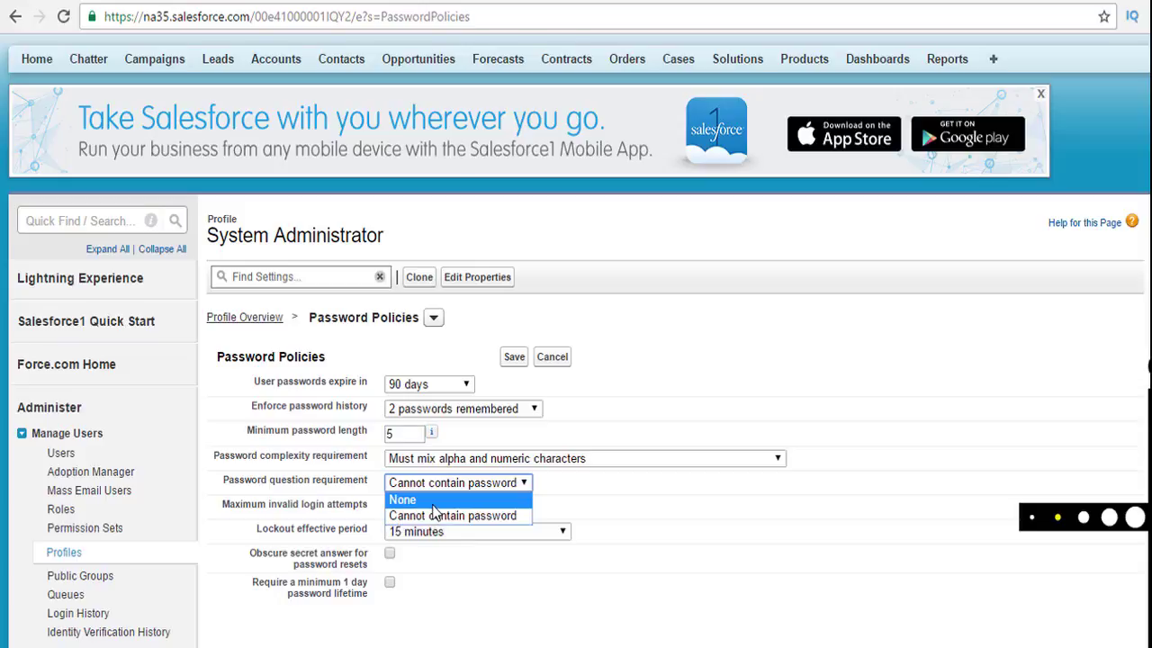
pyautogui.click(407, 500)
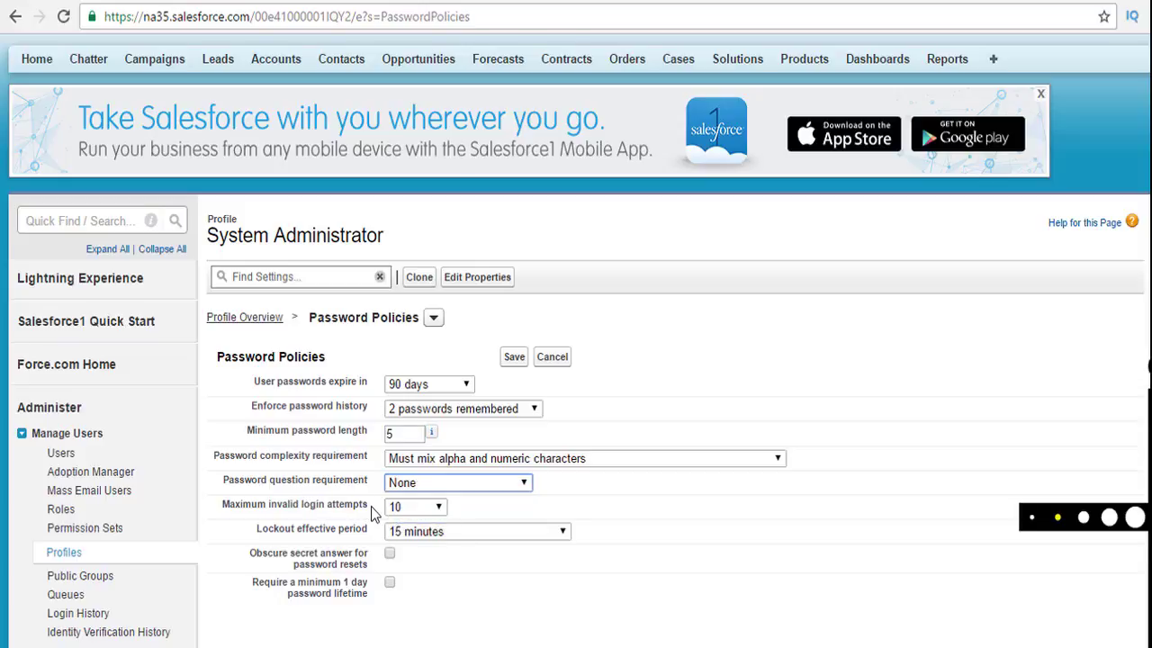
pyautogui.moveTo(368, 510); pyautogui.dragTo(342, 511)
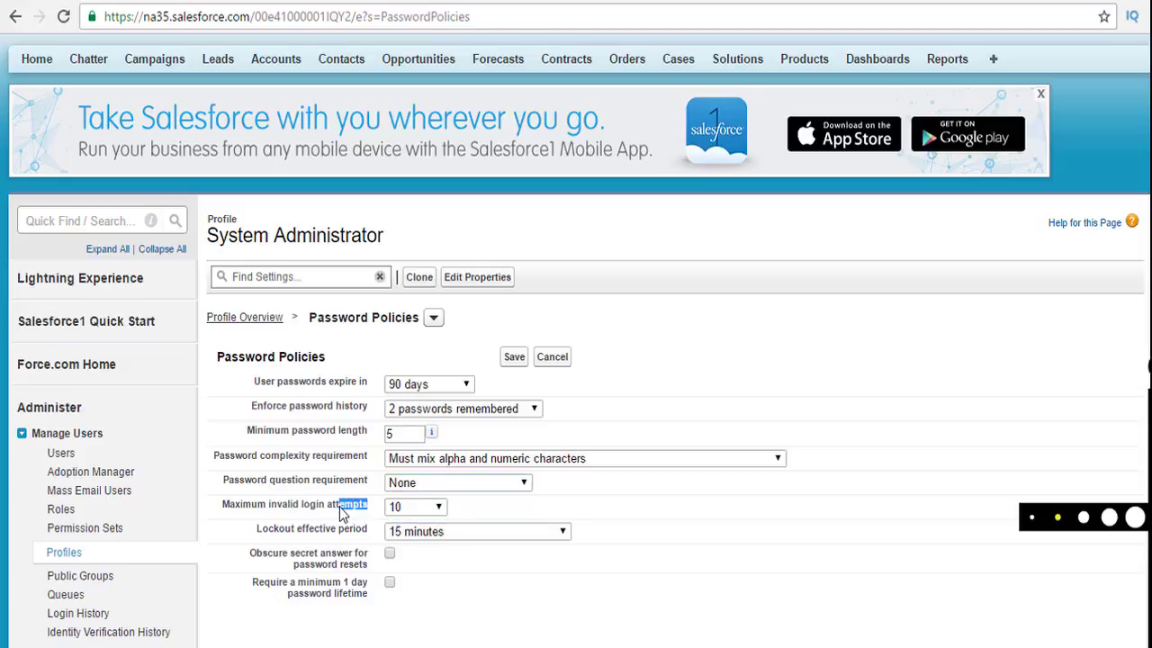
pyautogui.click(400, 508)
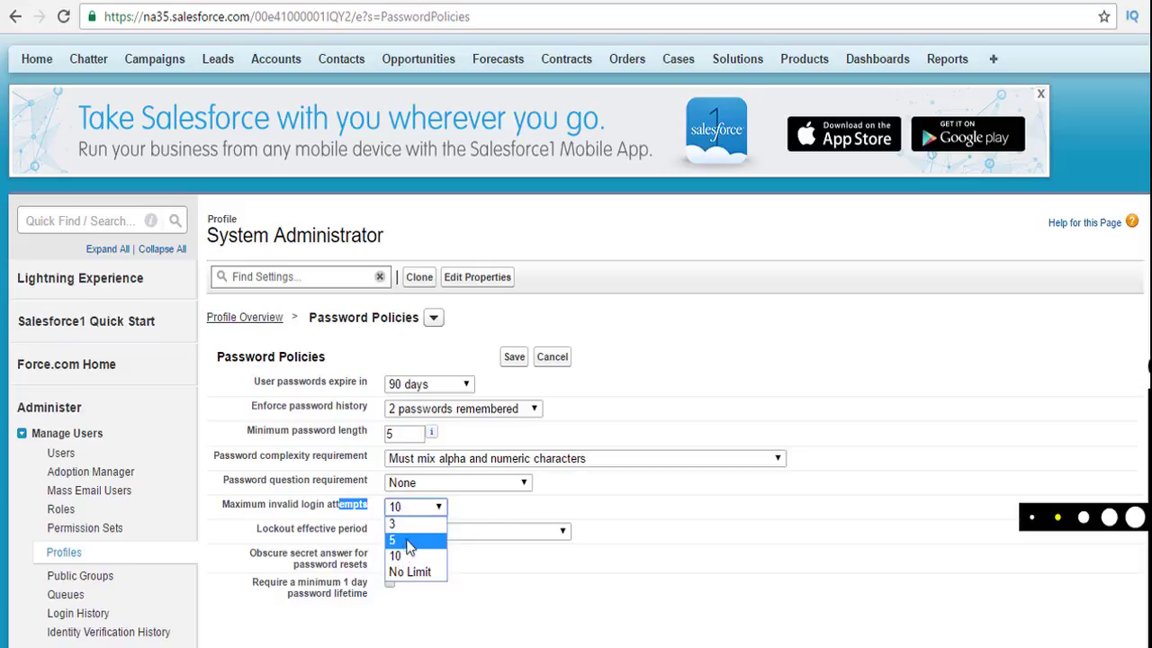
pyautogui.click(404, 543)
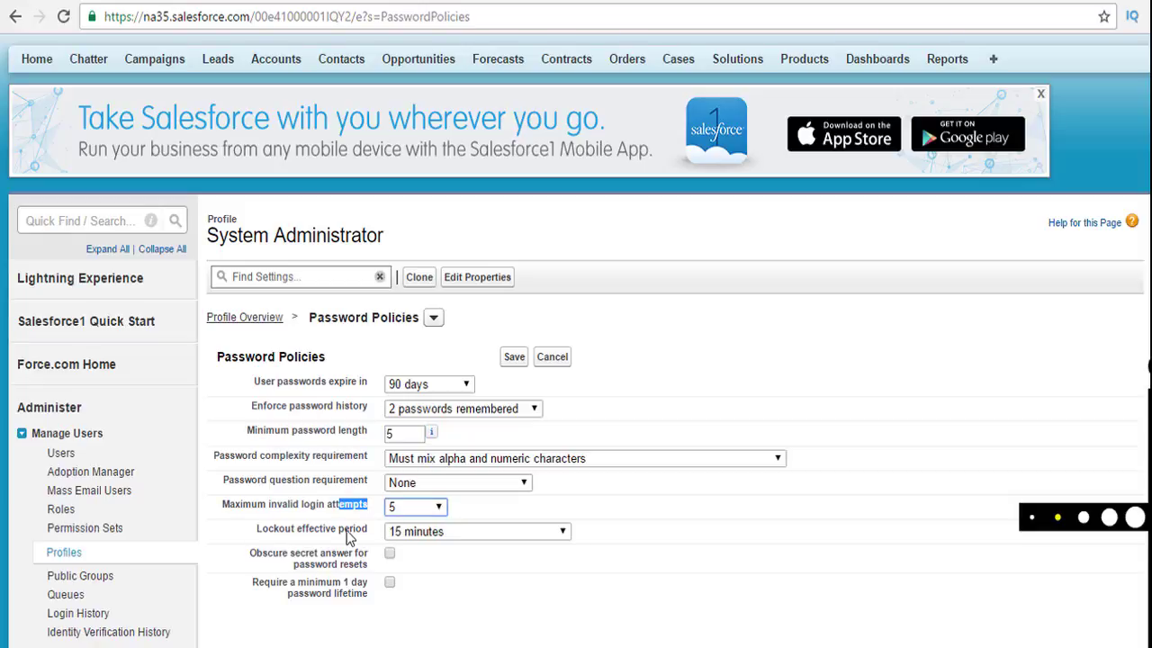
# Review the lockout effective period choices, keeping 15 minutes, and save the password policies.
pyautogui.click(417, 533)
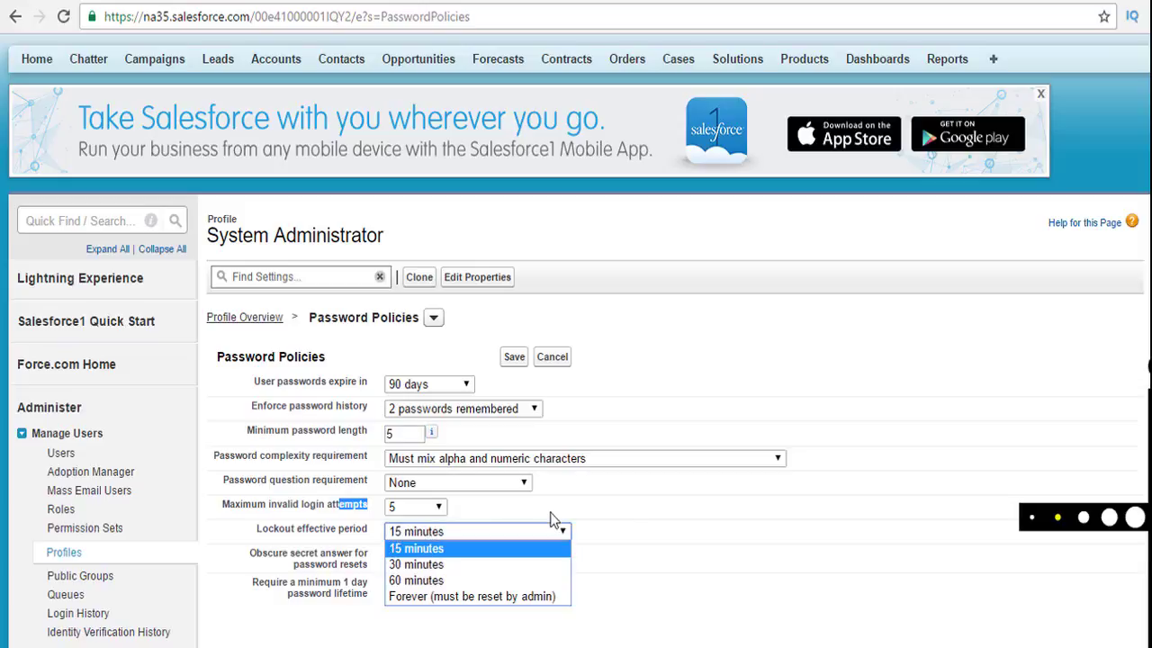
pyautogui.click(660, 555)
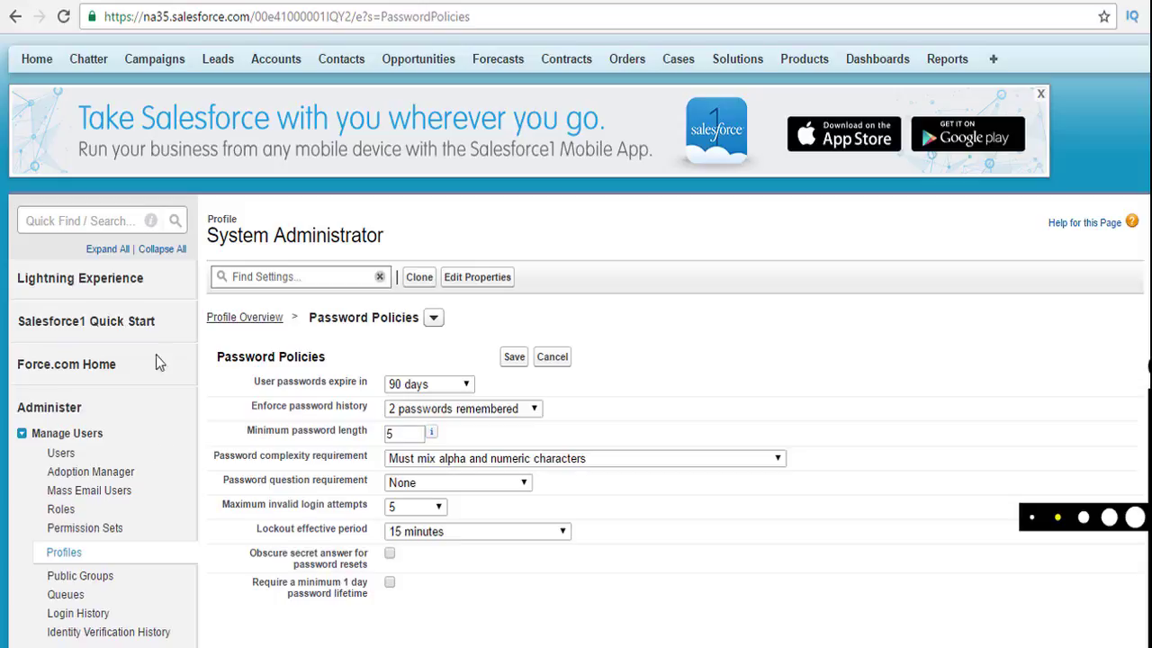
pyautogui.click(515, 358)
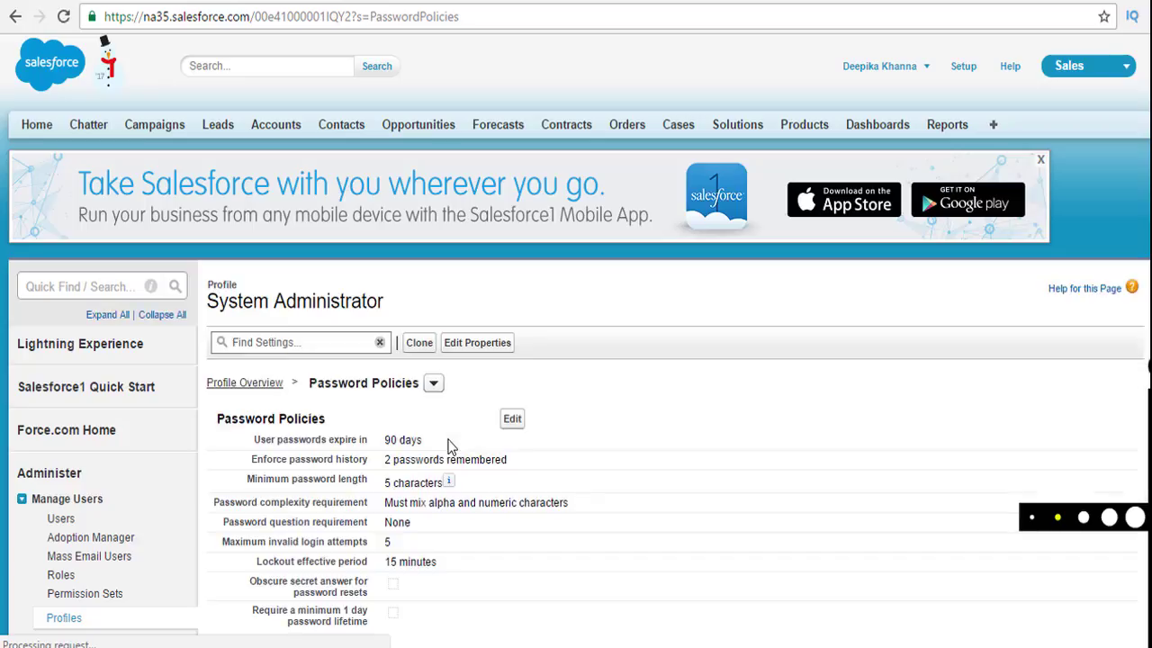
# Return to the profile overview and search the setup options for "user in".
pyautogui.click(255, 391)
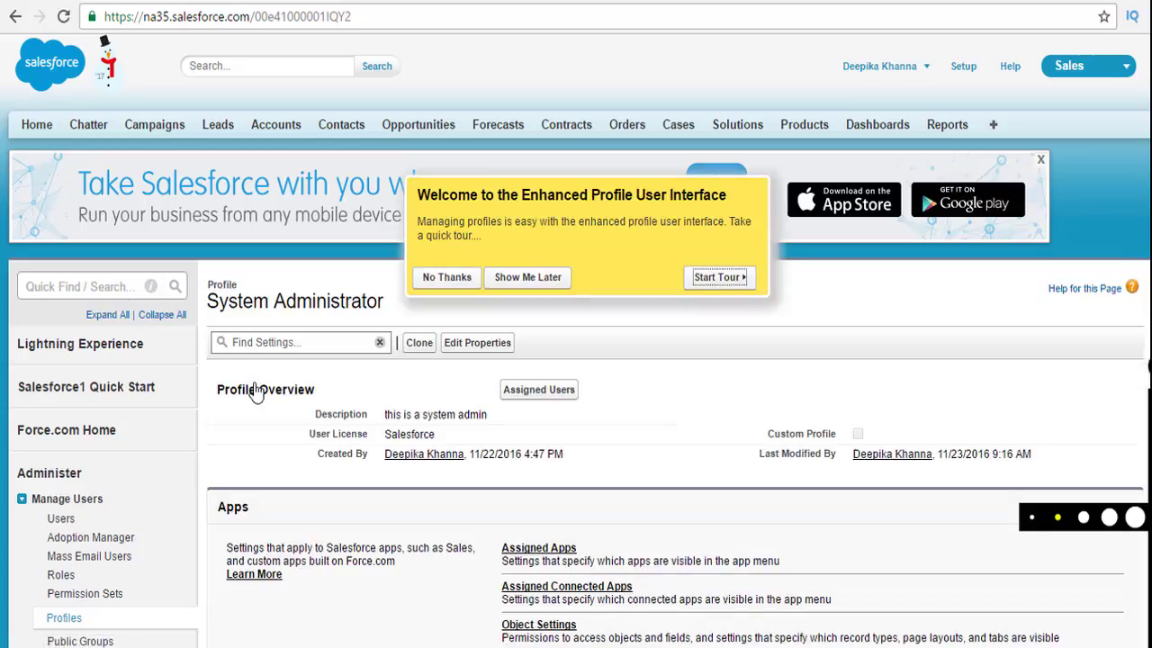
pyautogui.click(31, 288)
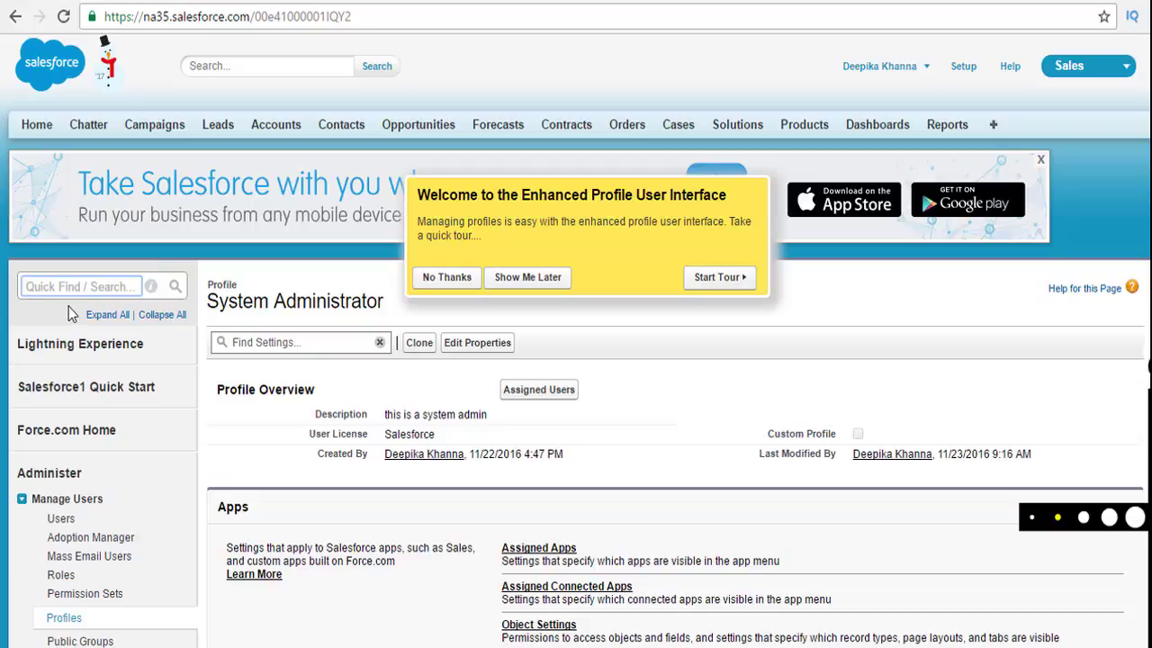
pyautogui.write('user')
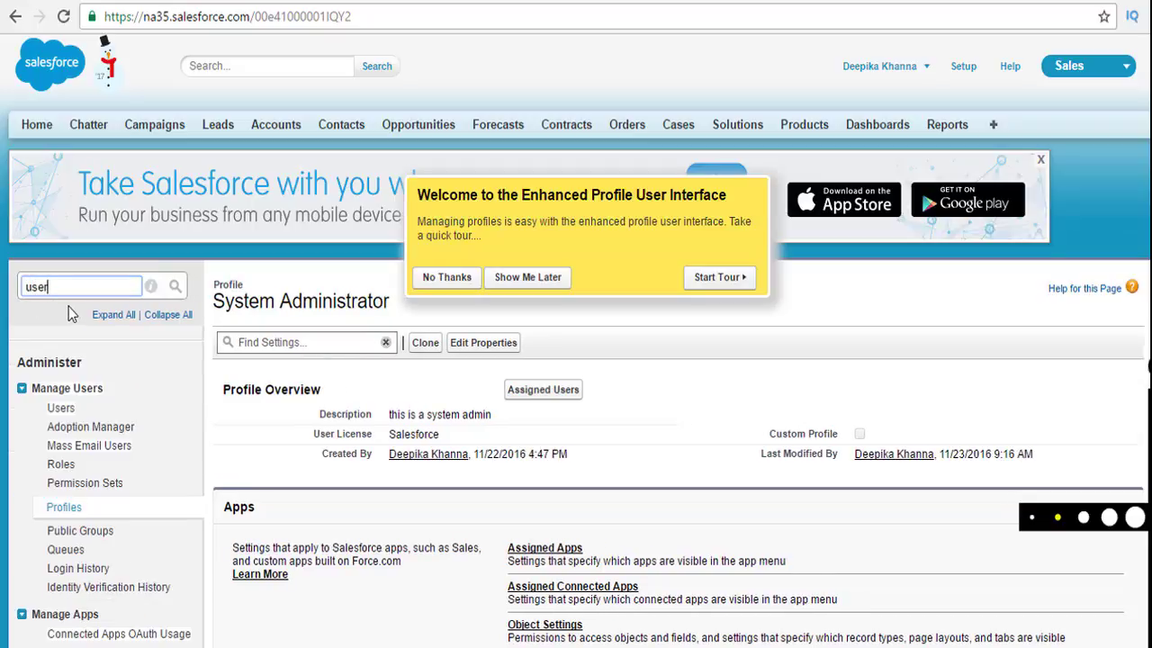
pyautogui.write(' in')
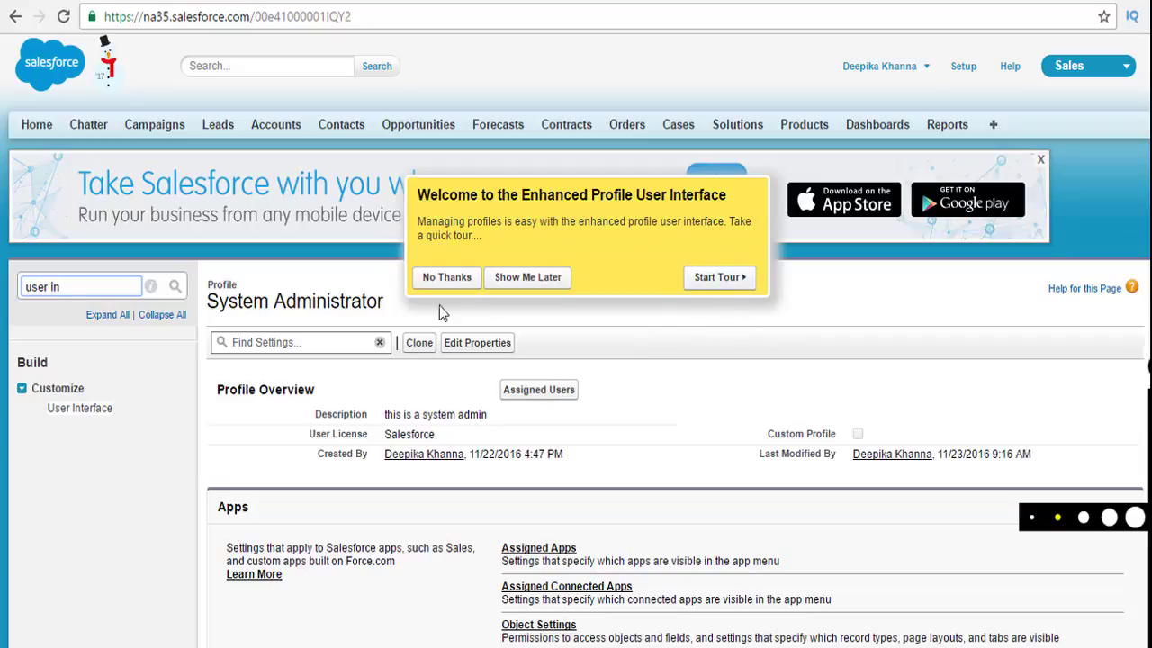
# Search the profile's settings for "account" and for "lead".
pyautogui.click(298, 348)
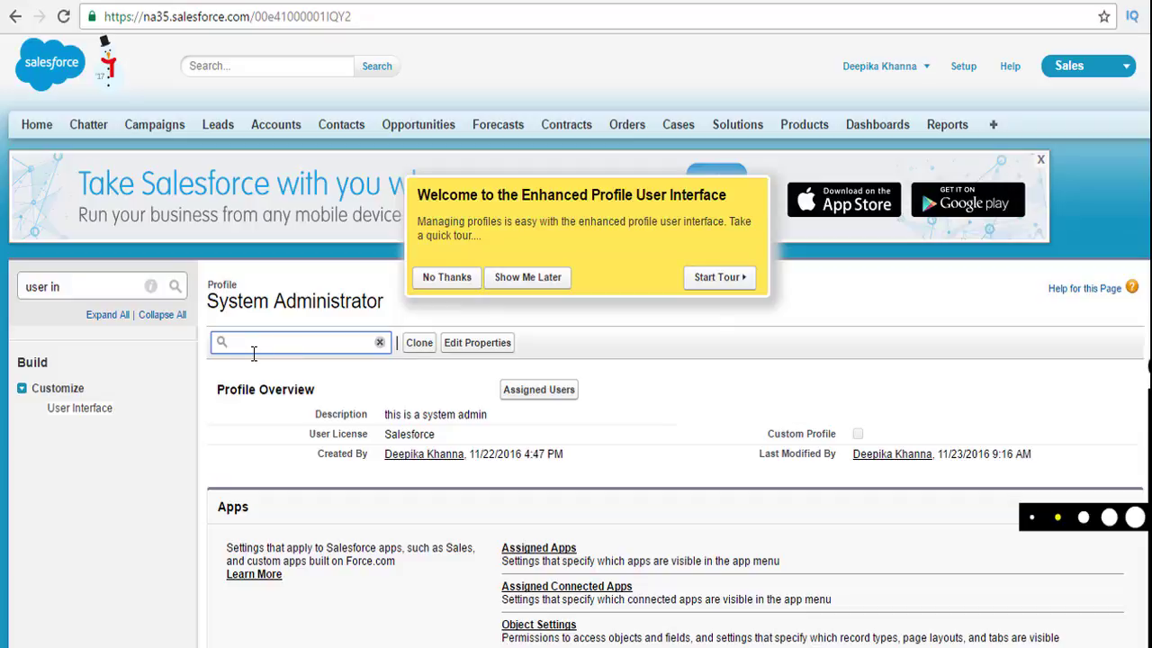
pyautogui.write('account')
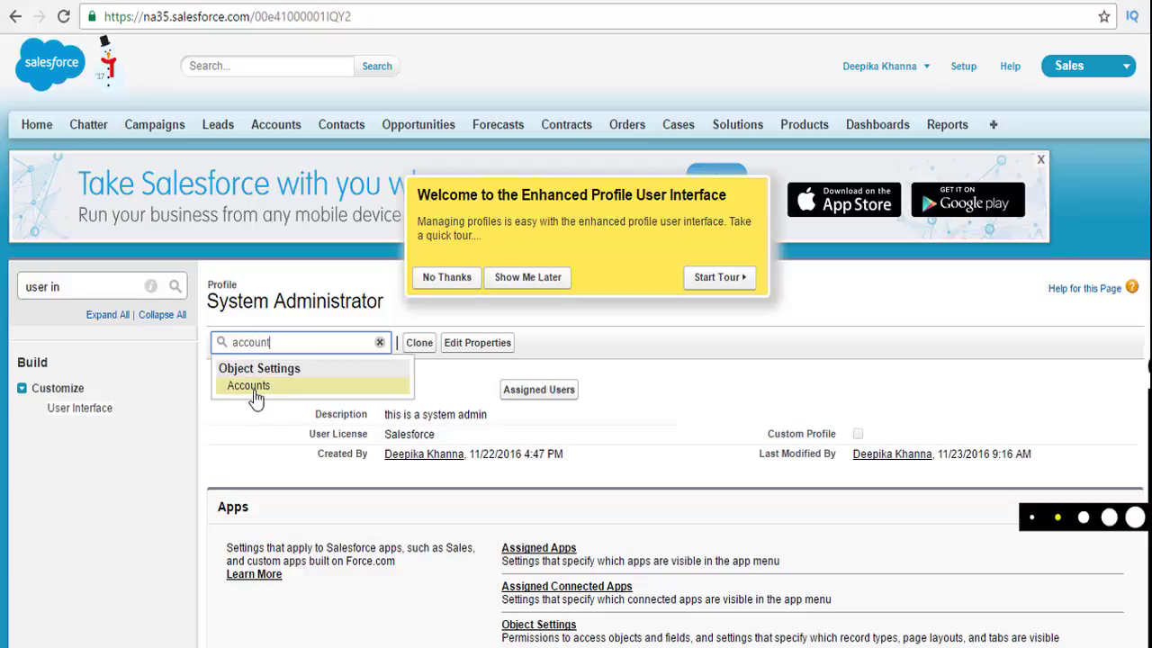
pyautogui.press('BackSpace')
pyautogui.press('BackSpace')
pyautogui.write('lead')
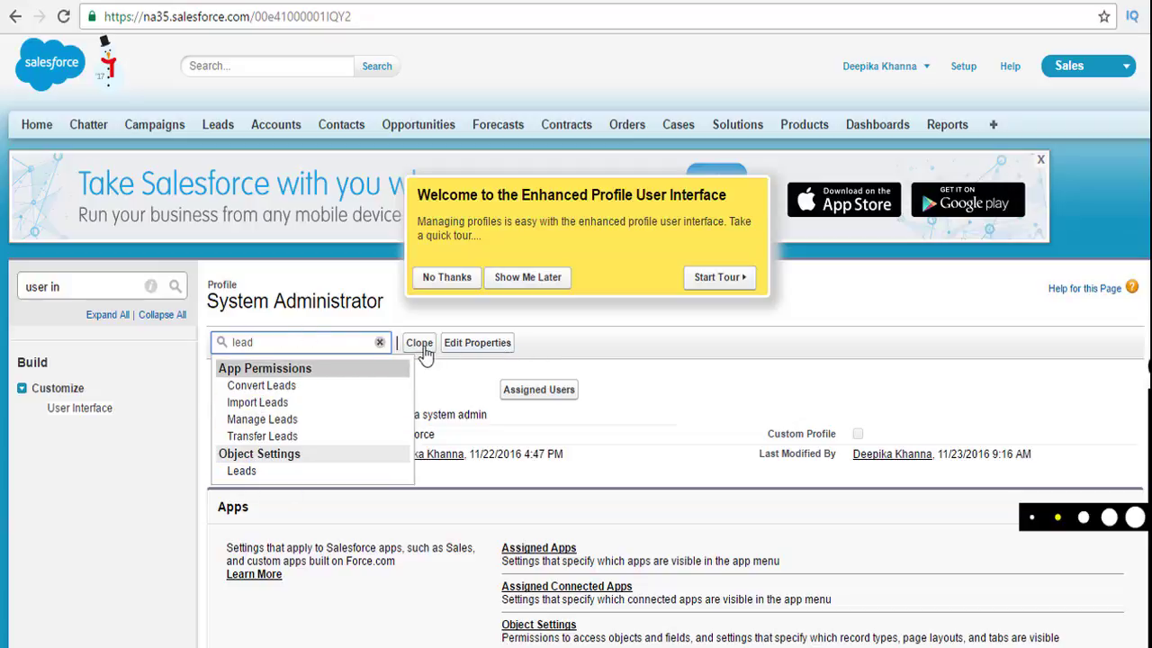
# Decline the enhanced profile interface tour and save the profile's properties with the existing description.
pyautogui.click(462, 285)
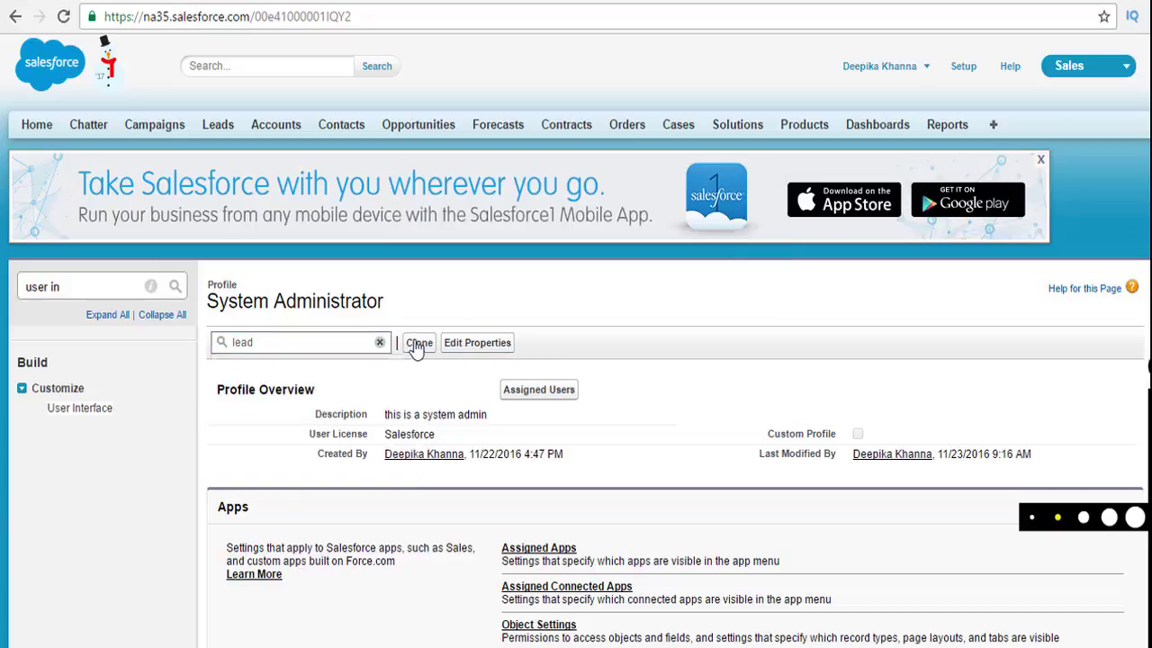
pyautogui.click(479, 343)
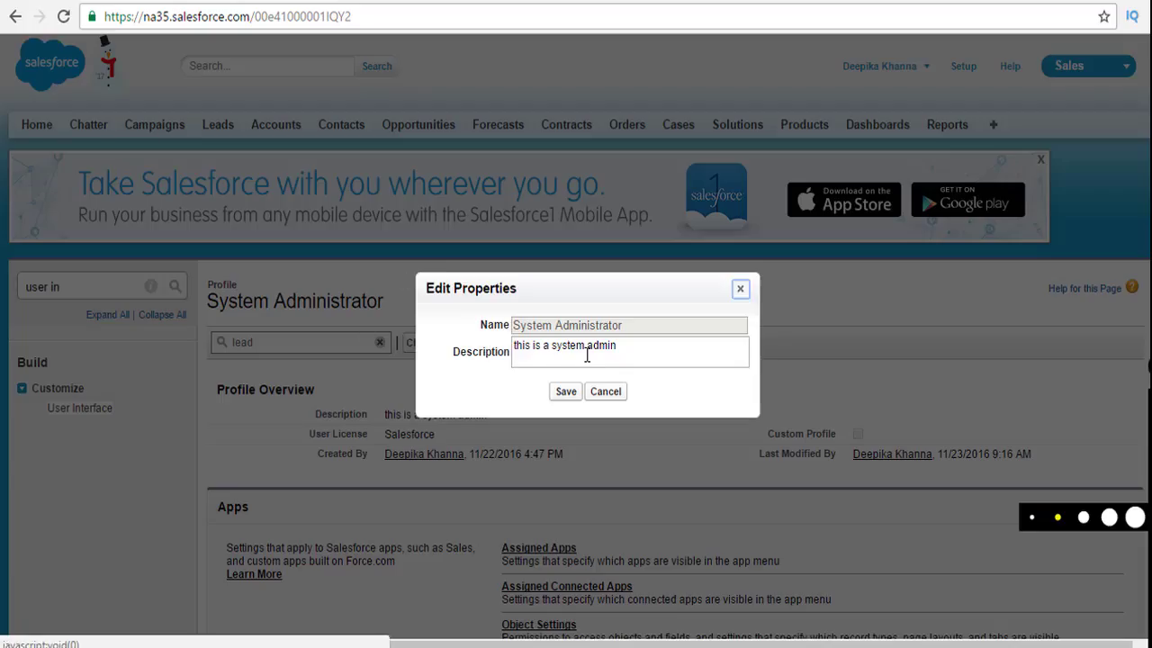
pyautogui.click(564, 392)
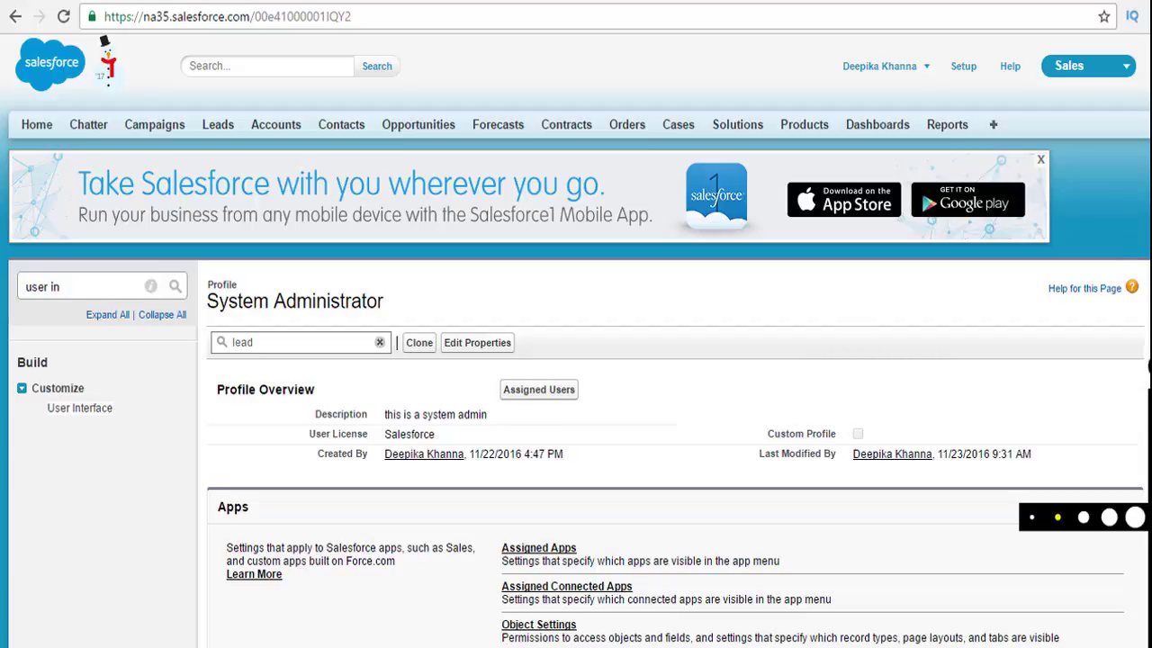
# View the profile's Assigned Apps in a new browser tab and close that tab.
pyautogui.scroll(-2, 764, 335)
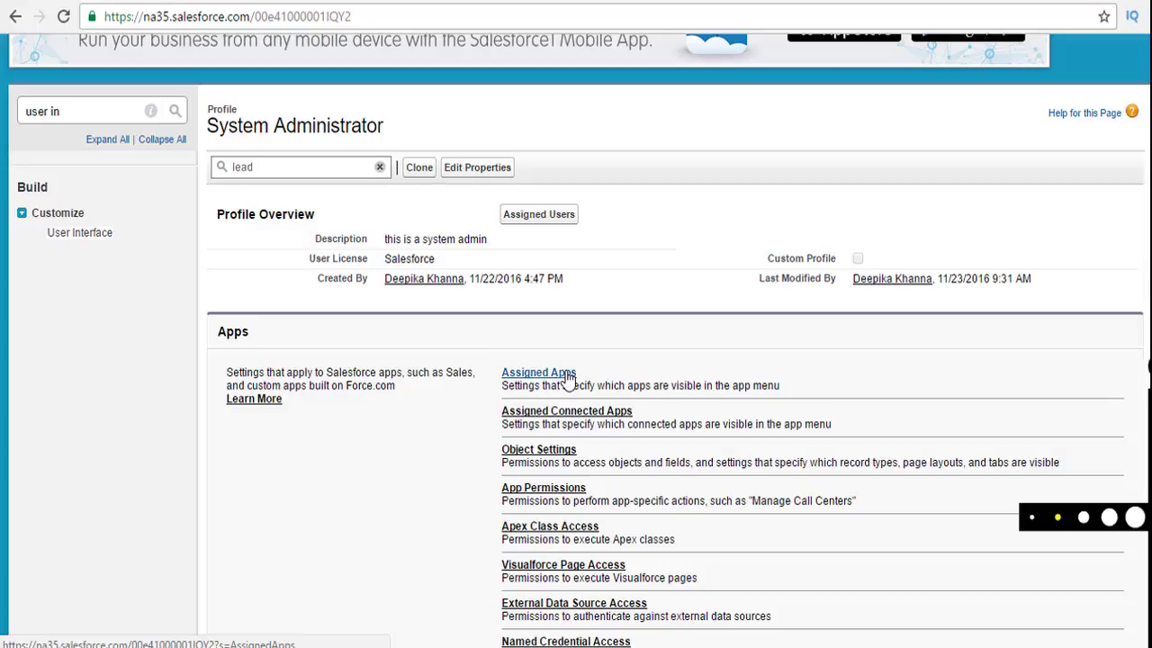
pyautogui.click(567, 380)
pyautogui.rightClick(554, 380)
pyautogui.click(585, 389)
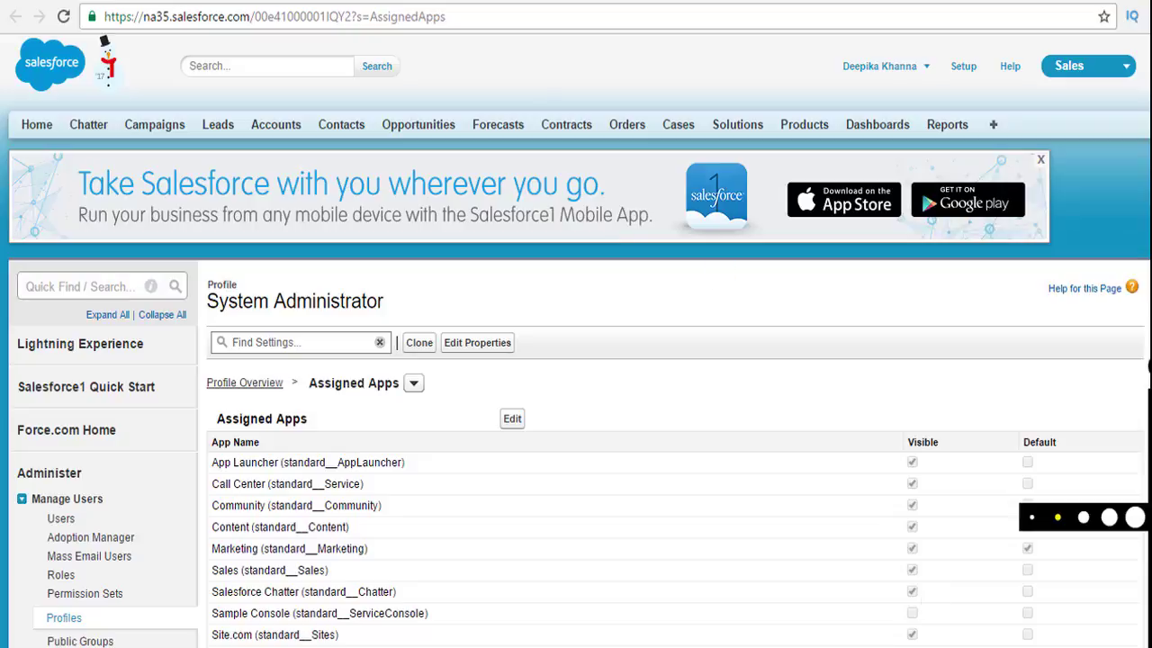
pyautogui.hotkey('ctrl', 'w')
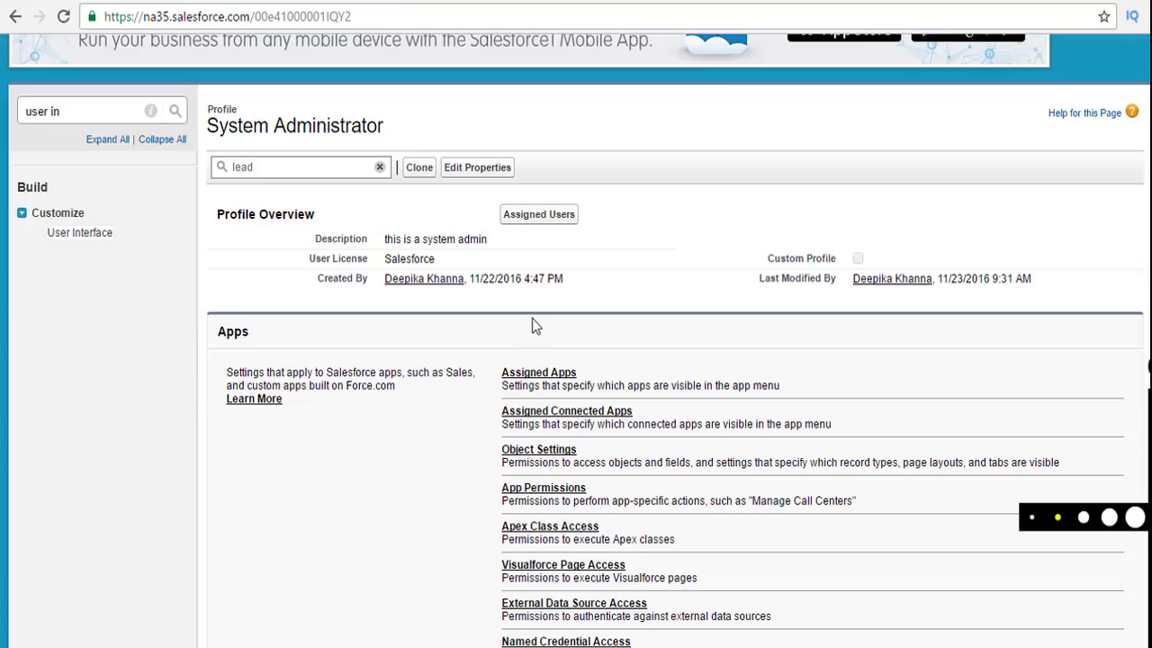
# View the profile's Assigned Connected Apps in a new browser tab and return to the profile overview.
pyautogui.rightClick(619, 417)
pyautogui.click(670, 426)
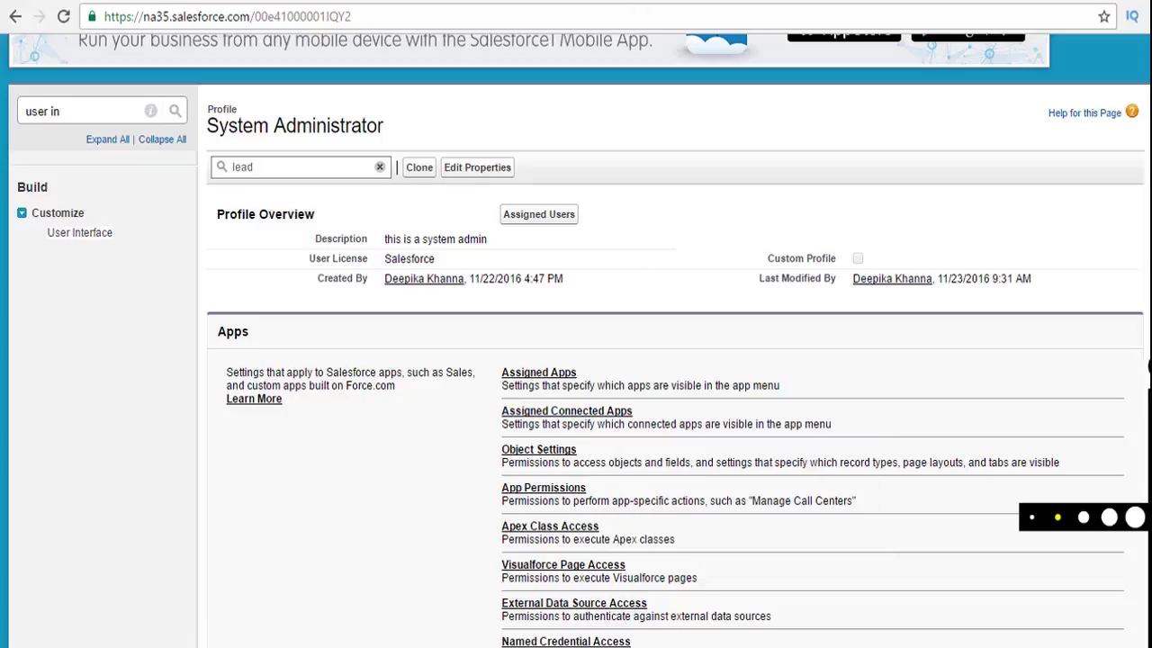
pyautogui.hotkey('ctrl', 'Tab')
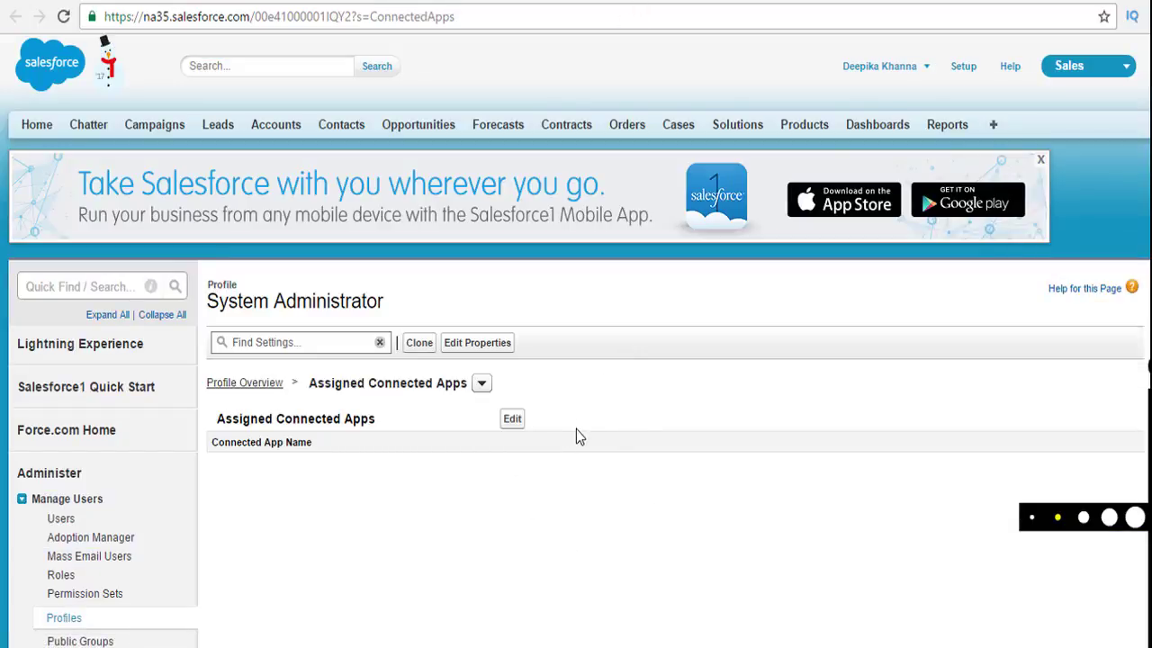
pyautogui.click(482, 383)
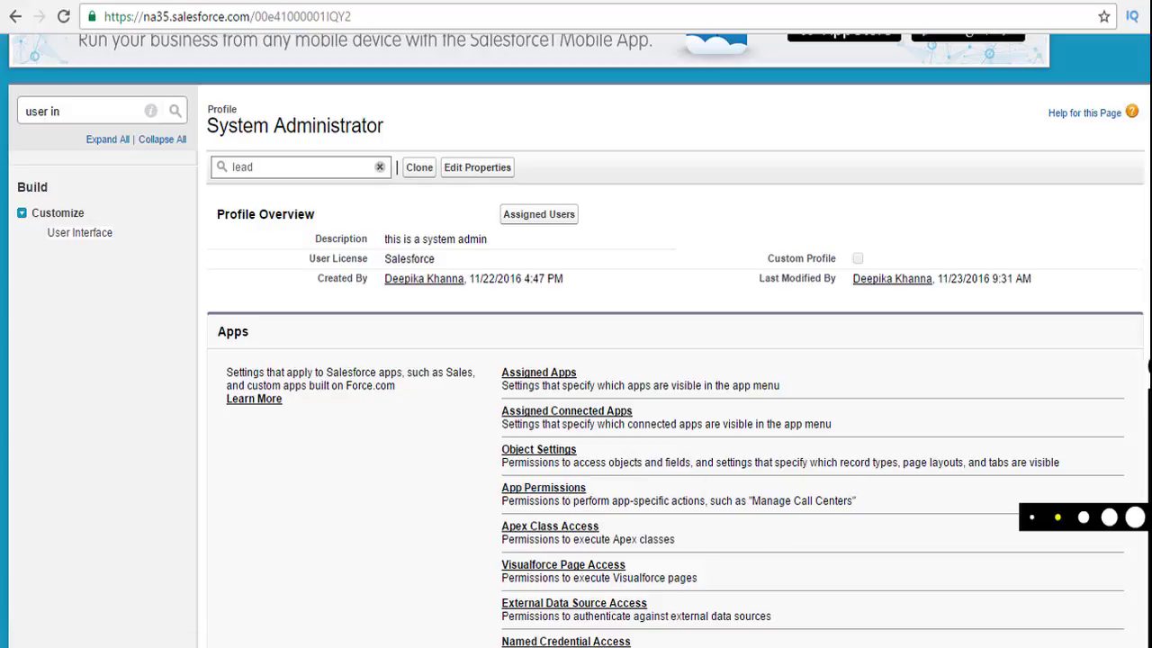
# Open the profile's System Permissions in a new browser tab and switch to that tab.
pyautogui.scroll(-2, 615, 387)
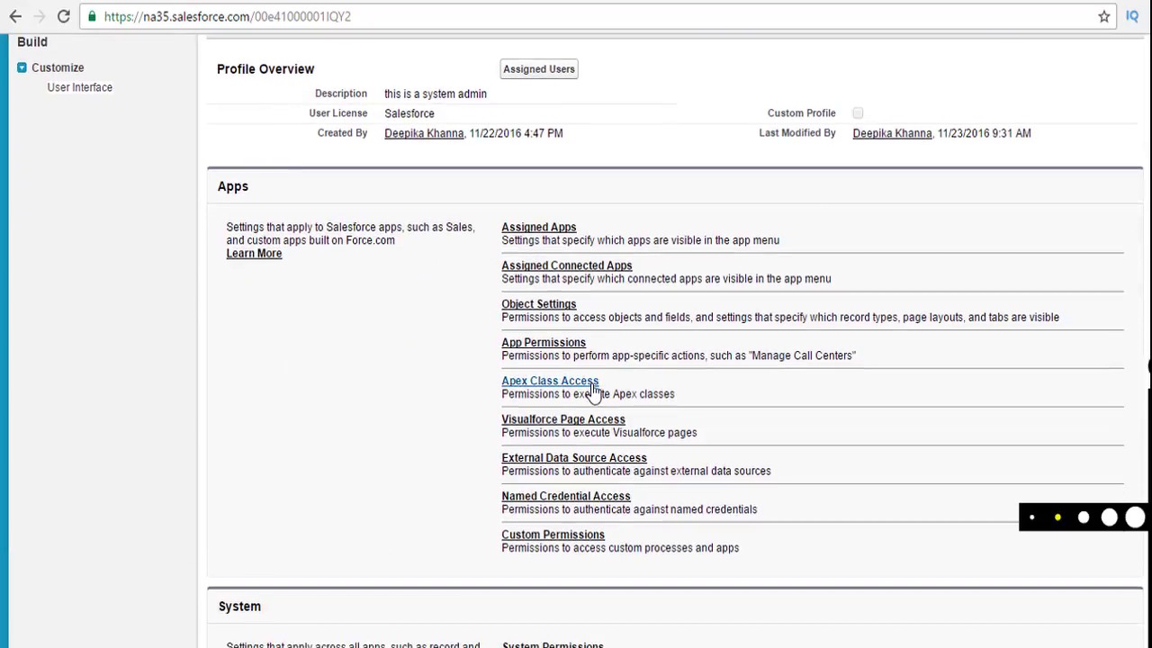
pyautogui.moveTo(614, 381); pyautogui.dragTo(488, 381)
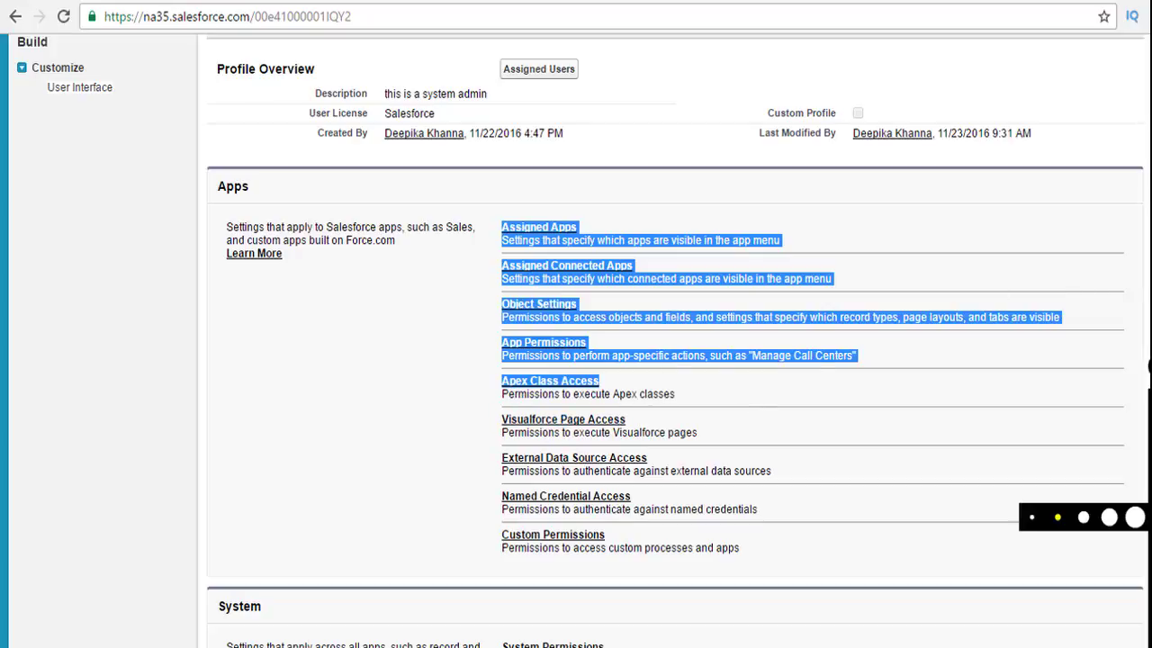
pyautogui.scroll(-3, 627, 389)
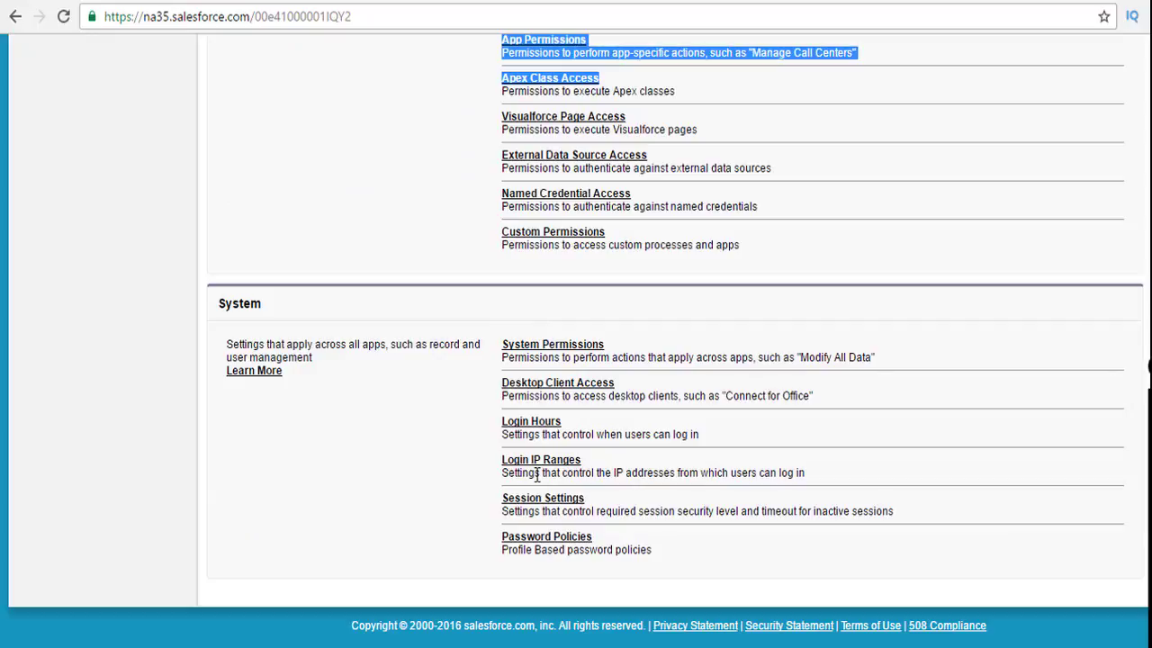
pyautogui.rightClick(585, 349)
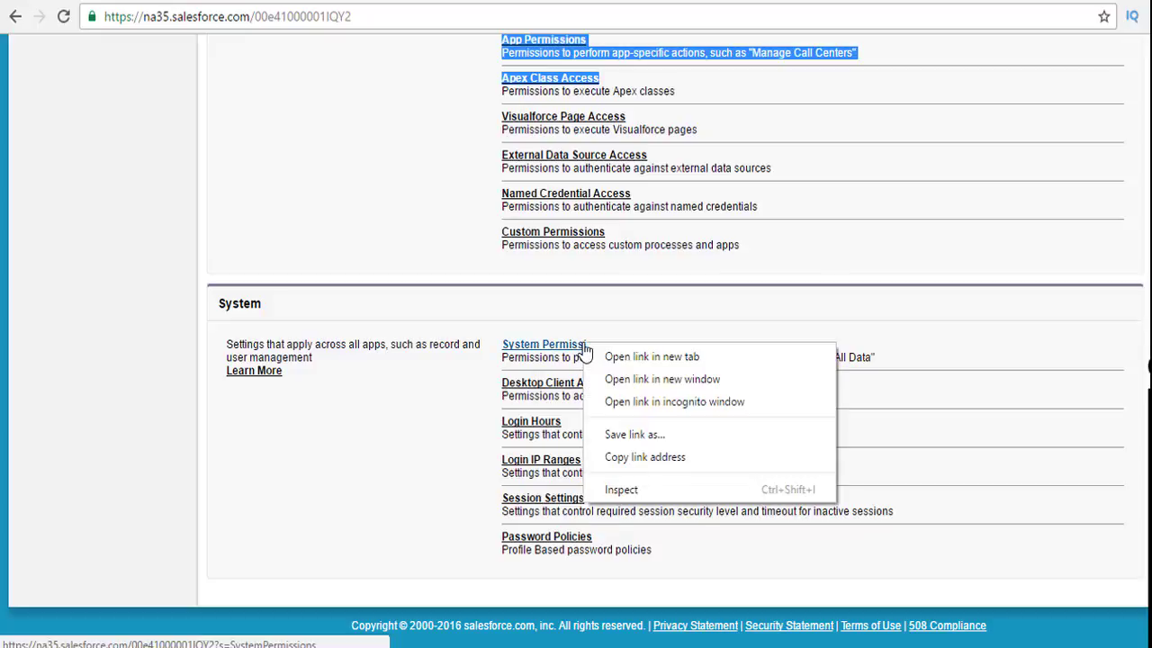
pyautogui.click(603, 357)
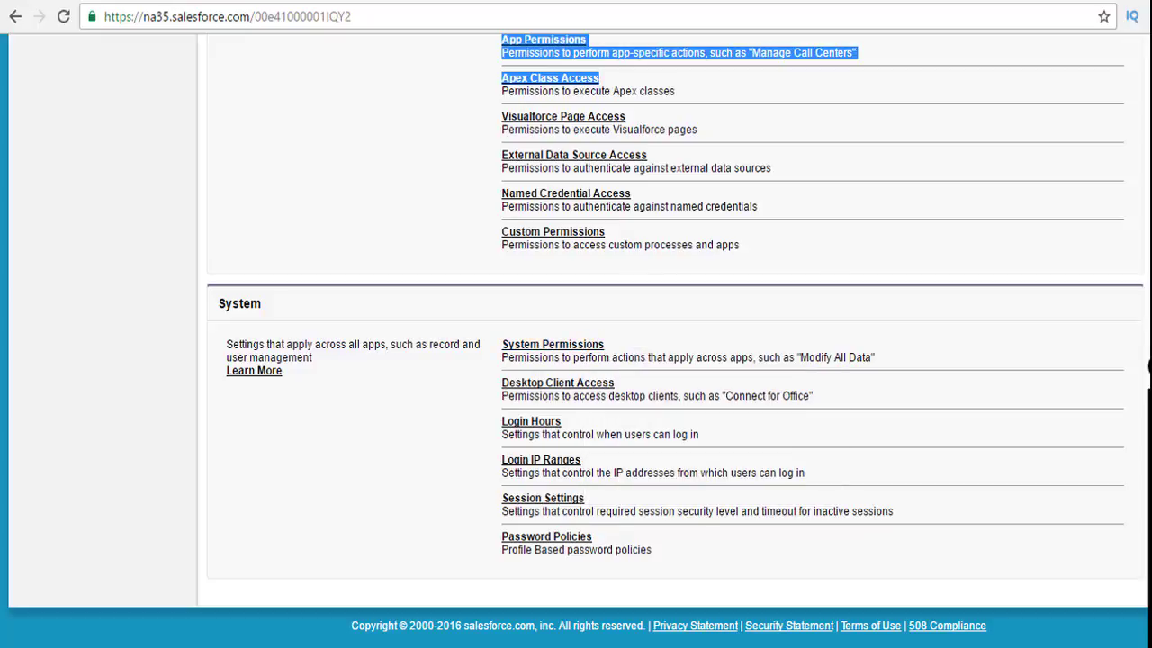
pyautogui.click(726, 1)
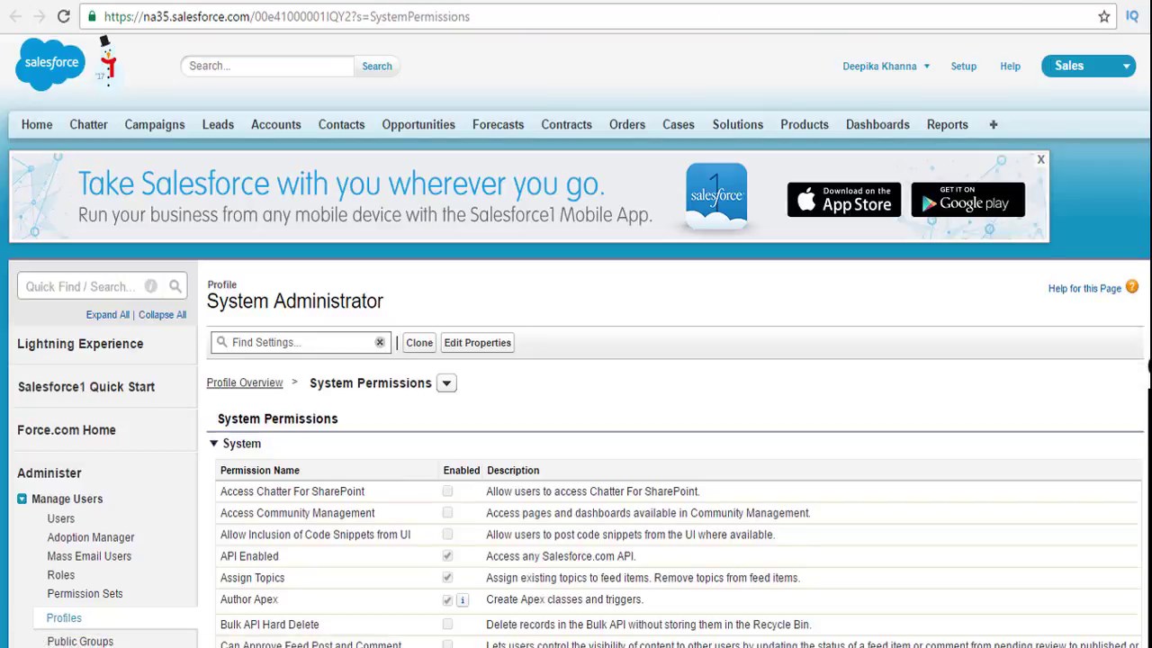
# Examine the profile's system permissions with their enabled states and descriptions, and return to the profile overview.
pyautogui.scroll(-3, 576, 405)
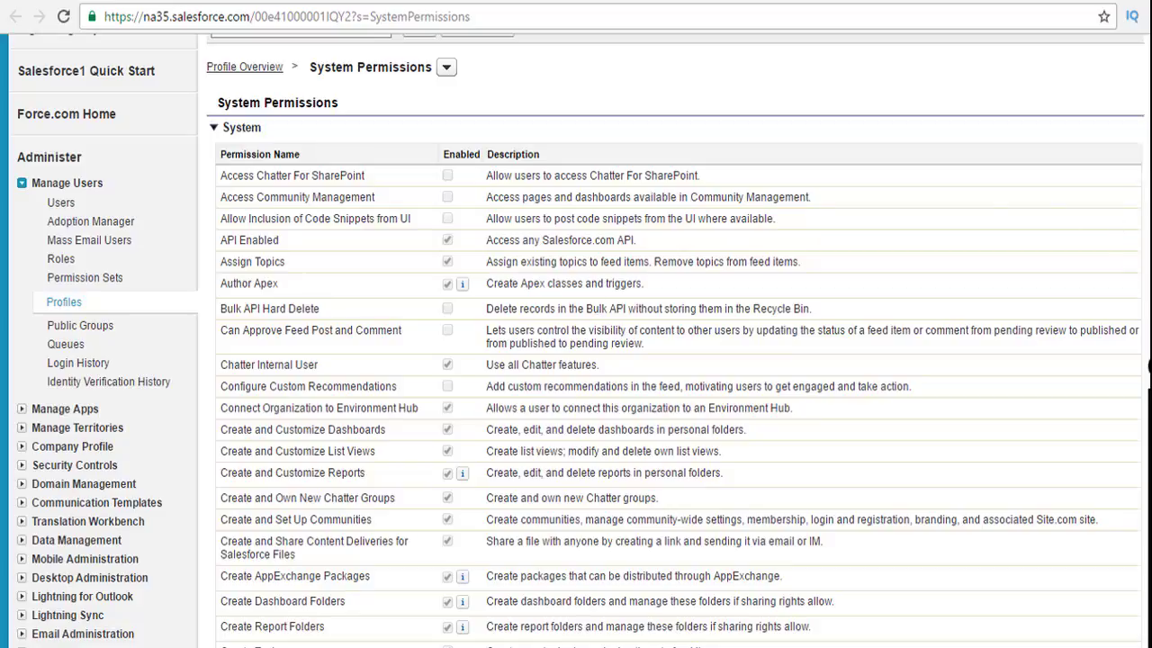
pyautogui.scroll(3, 576, 360)
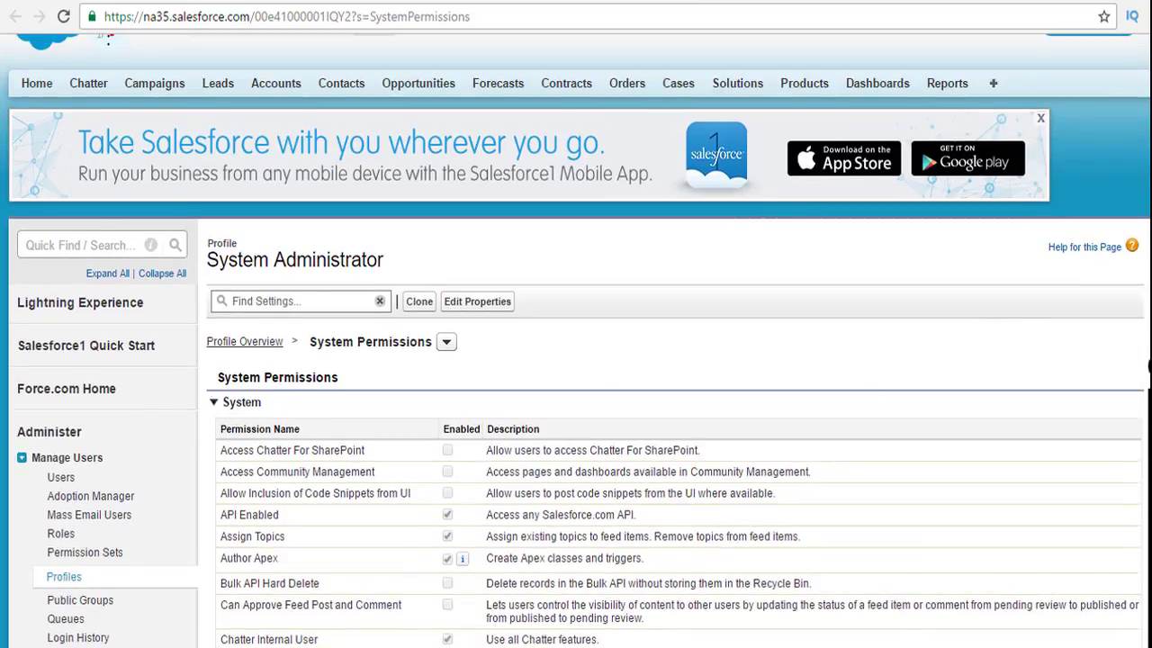
pyautogui.scroll(-7, 1095, 162)
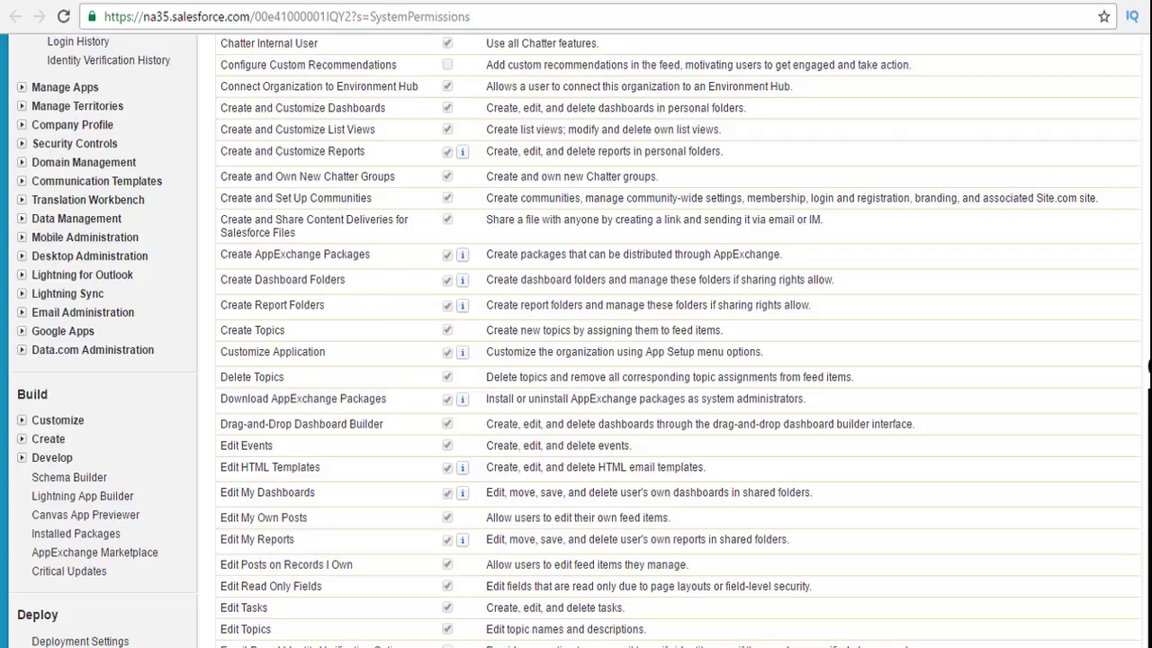
pyautogui.hotkey('alt', 'Left')
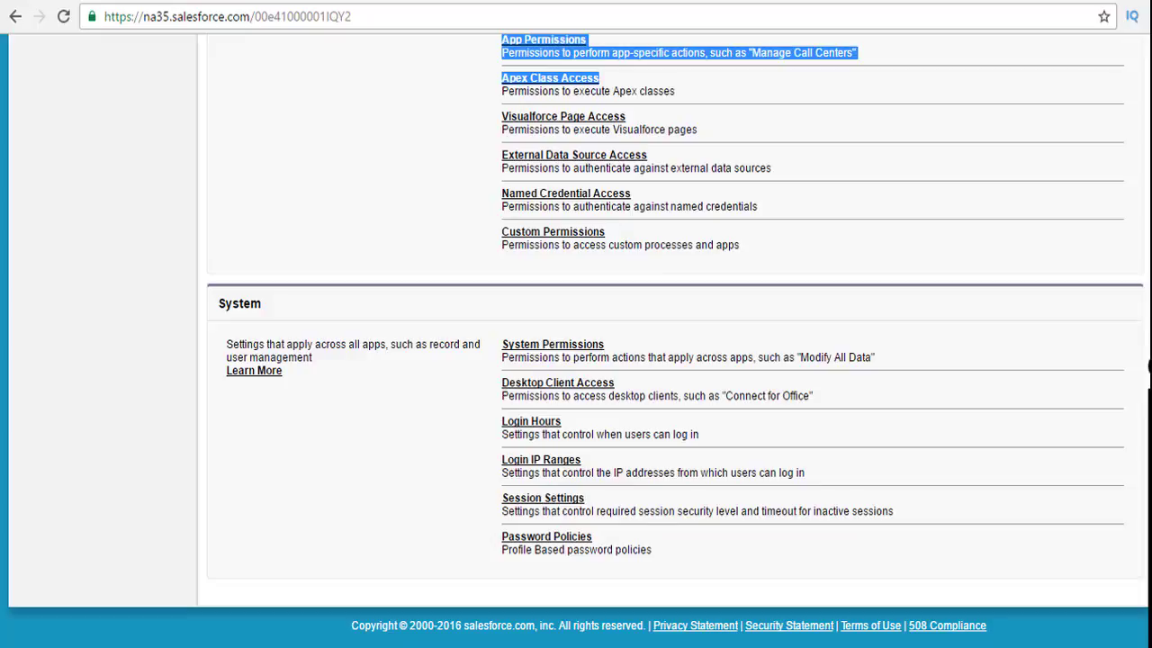
pyautogui.scroll(7, 927, 304)
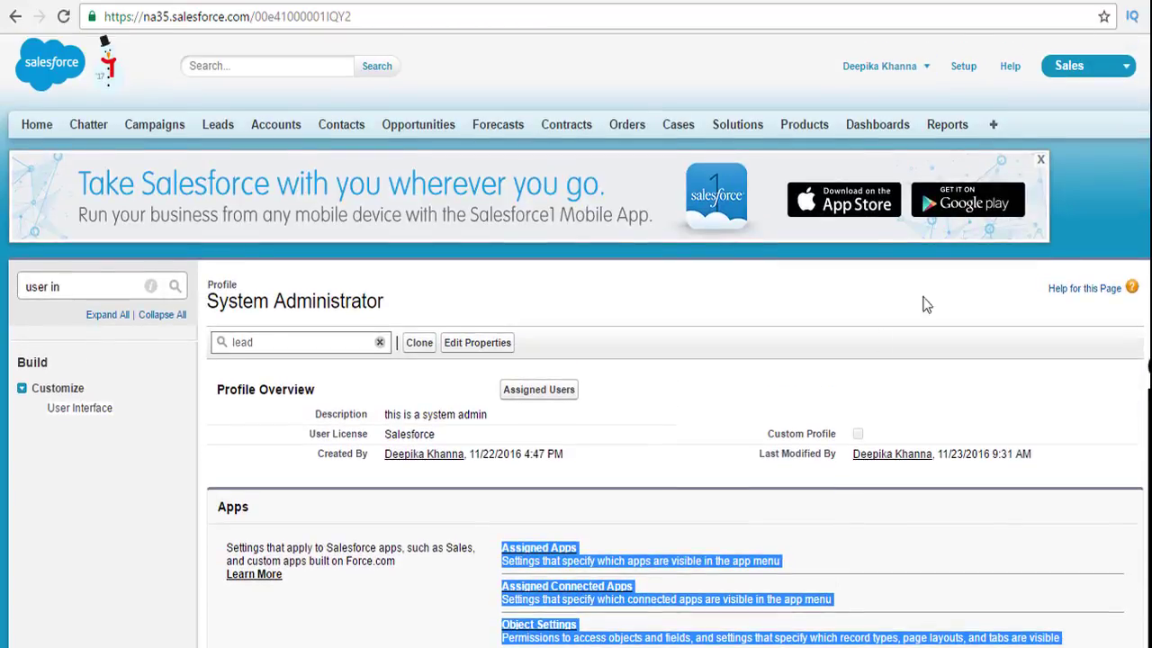